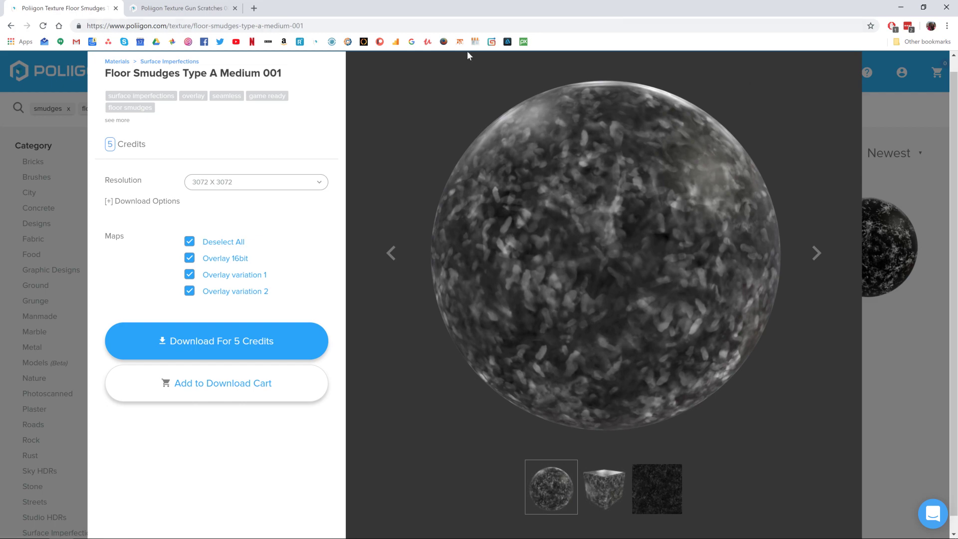
- Switch Chrome to the Poliigon Gun Scratches texture tab
left_click(184, 8)
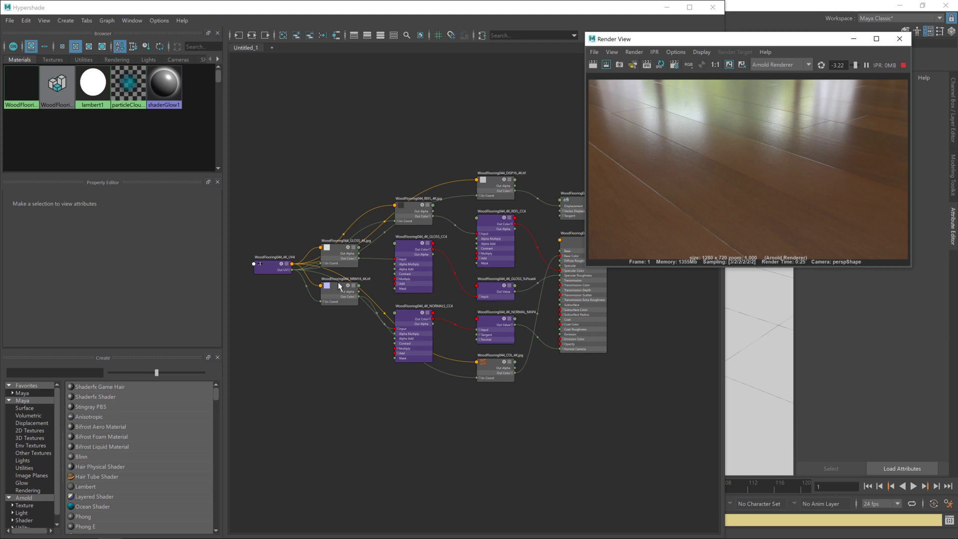
- Line up NRM16, NORMALS_CC4 and NORMAL_MAP4 in a lower row, with COL_4K at the top
left_click_drag(338, 285, 331, 404)
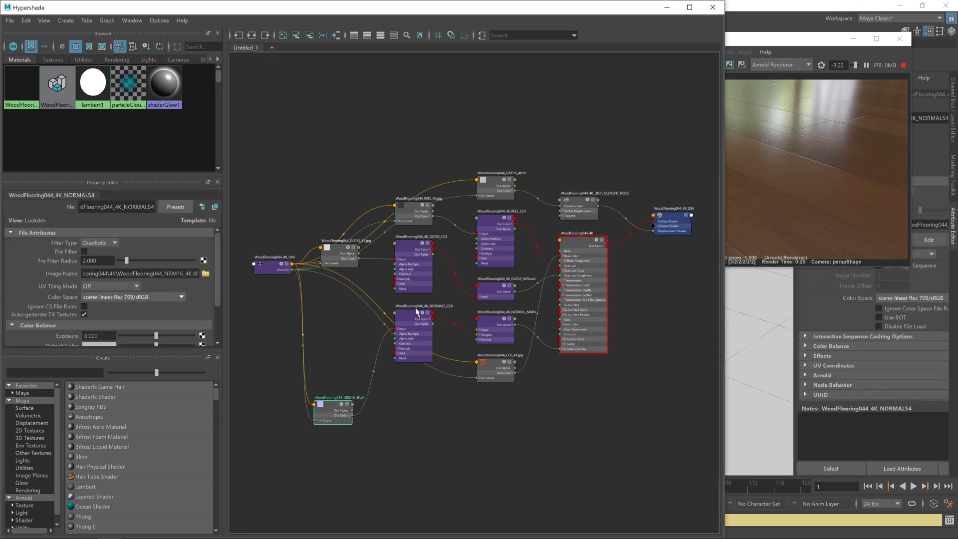
left_click_drag(417, 310, 406, 392)
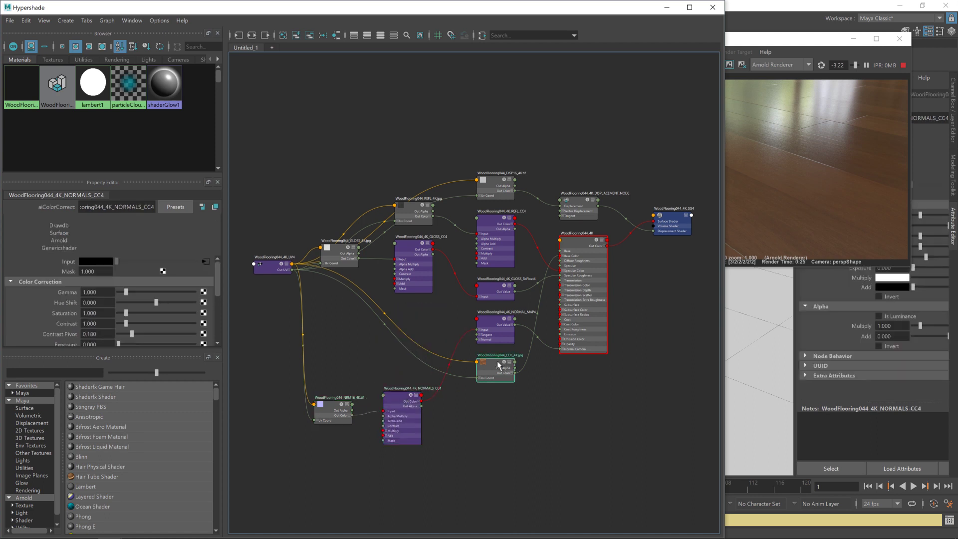
left_click_drag(497, 365, 396, 106)
left_click_drag(499, 331, 506, 438)
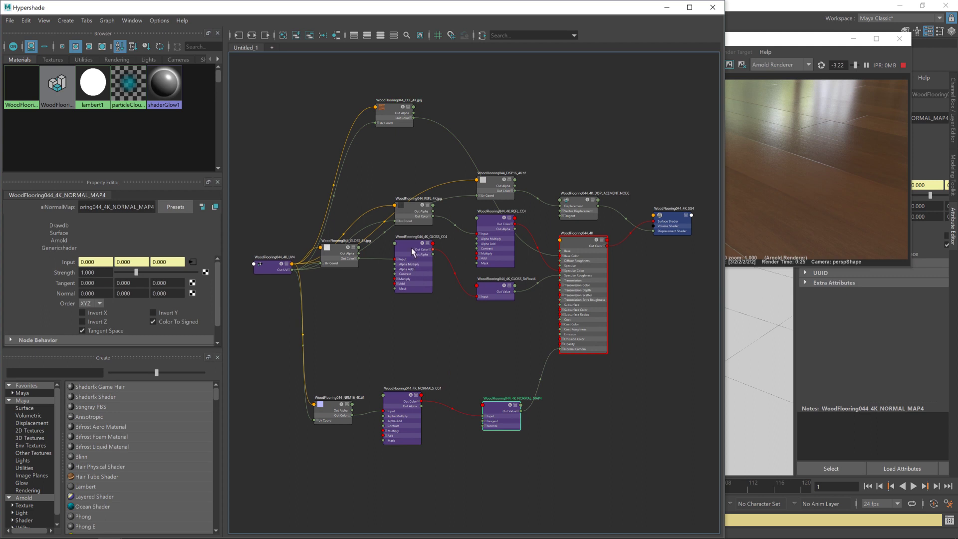
- Adjust the GLOSS_4K.jpg and GLOSS_CC4 nodes and drop the normal-map row further down
left_click_drag(341, 251, 349, 270)
left_click_drag(409, 246, 405, 259)
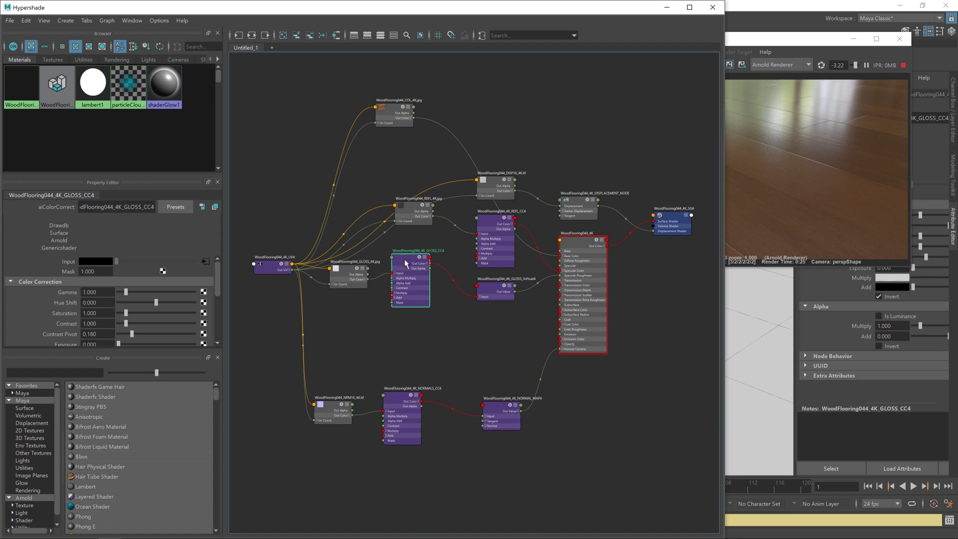
left_click_drag(338, 410, 336, 444)
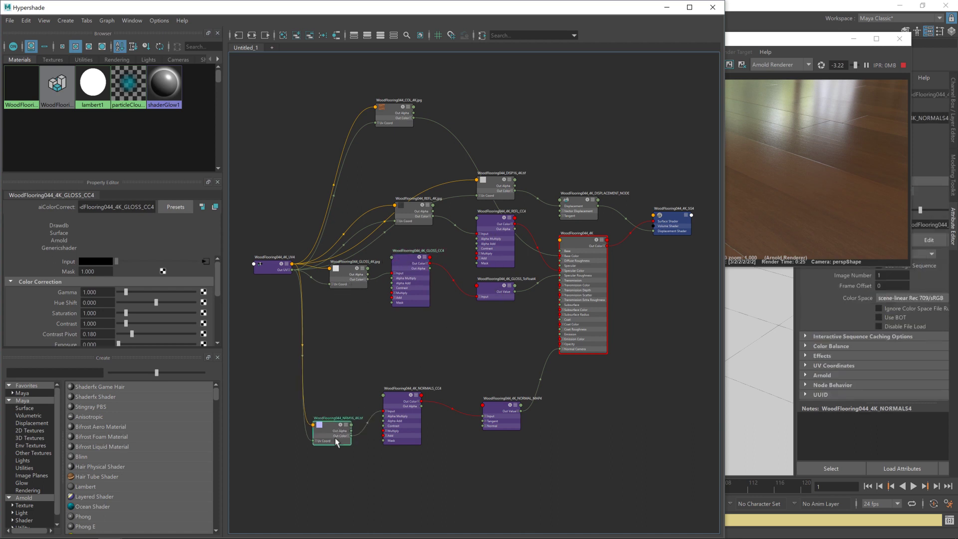
left_click_drag(394, 397, 393, 440)
left_click(500, 411)
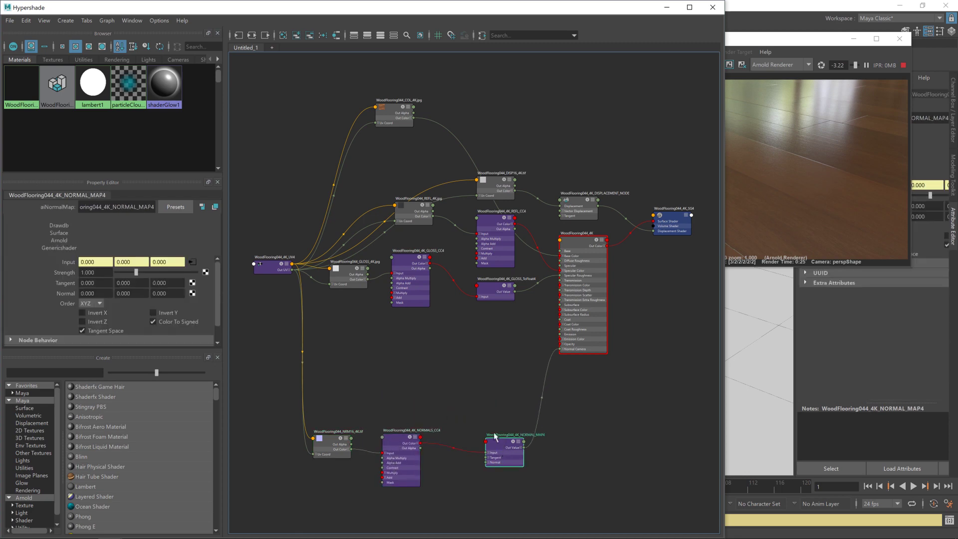
scroll(429, 334, "up", 5)
scroll(394, 328, "down", 1)
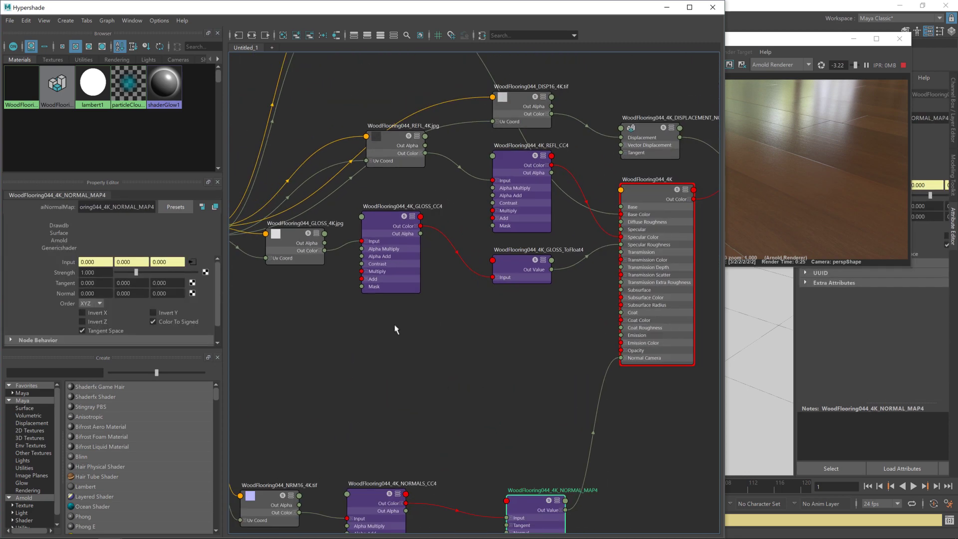
middle_click_drag(396, 327, 496, 342, "alt")
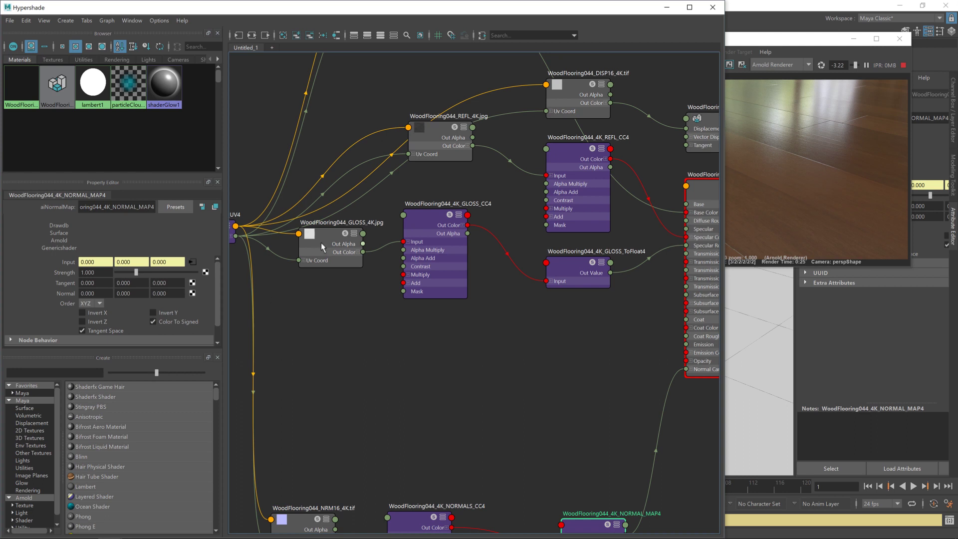
- Set GLOSS_CC4's Multiply to light grey after testing white and black
left_click_drag(321, 242, 315, 233)
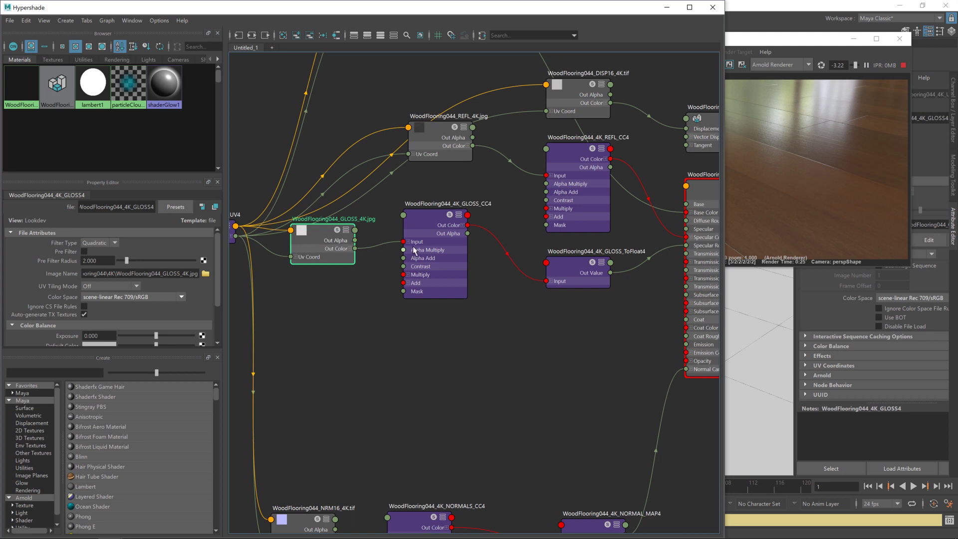
left_click(426, 221)
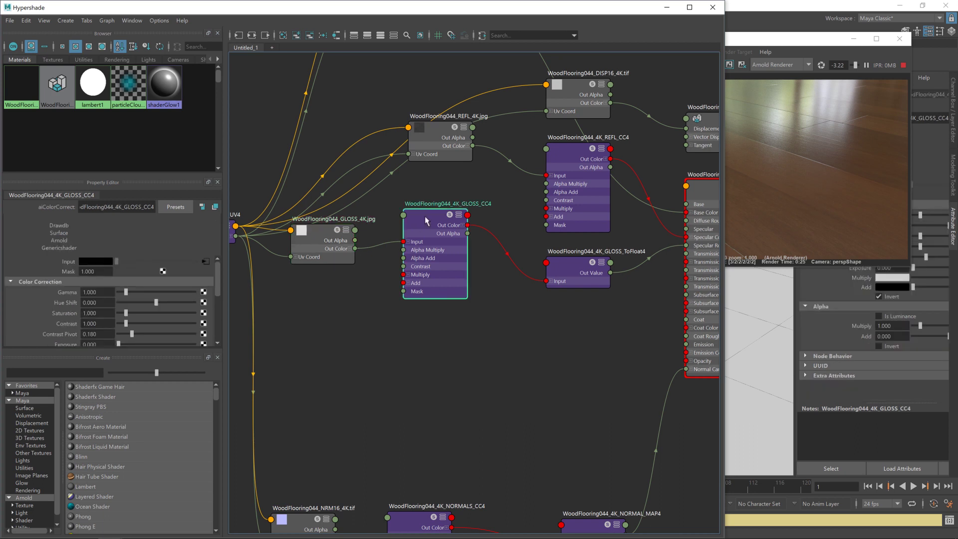
scroll(137, 305, "down", 4)
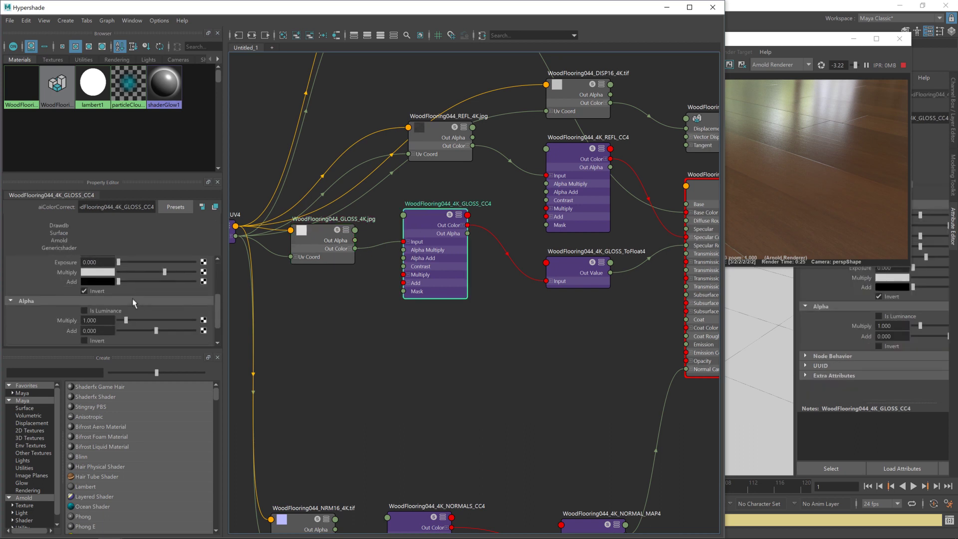
scroll(132, 298, "up", 1)
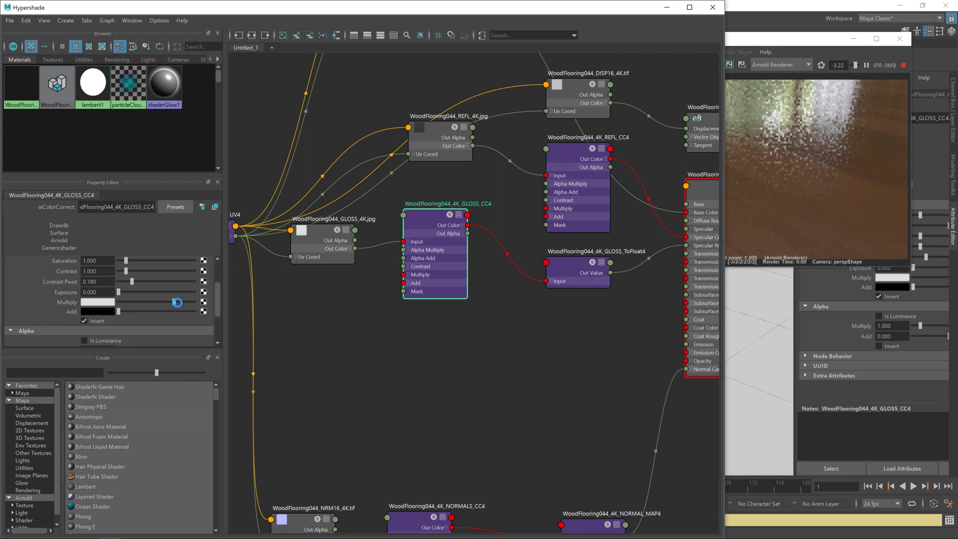
left_click_drag(165, 302, 195, 303)
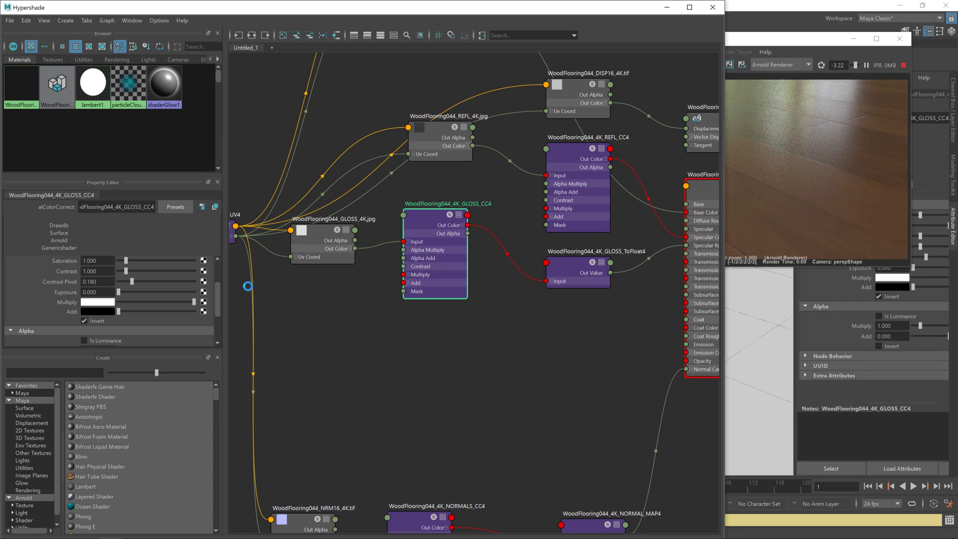
left_click(193, 301)
left_click_drag(193, 301, 124, 303)
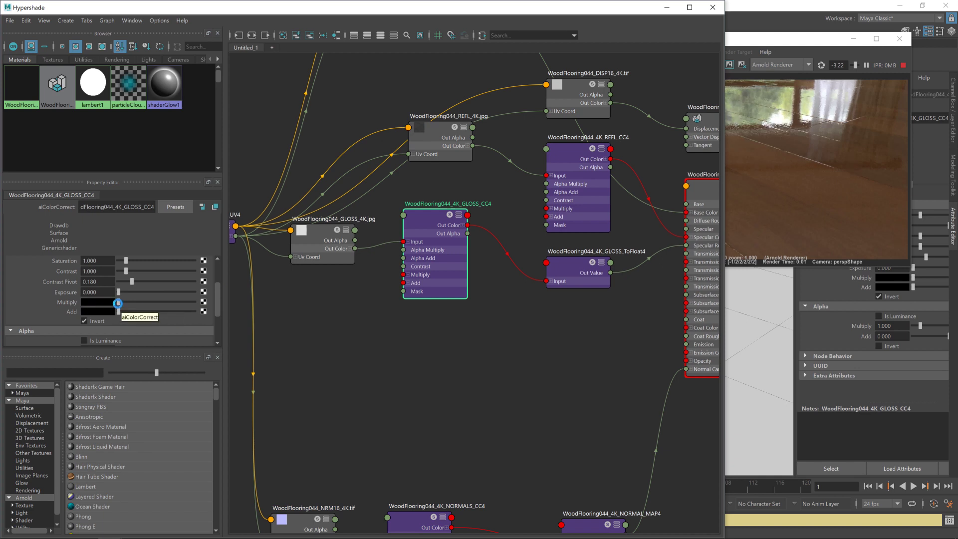
left_click_drag(117, 303, 163, 303)
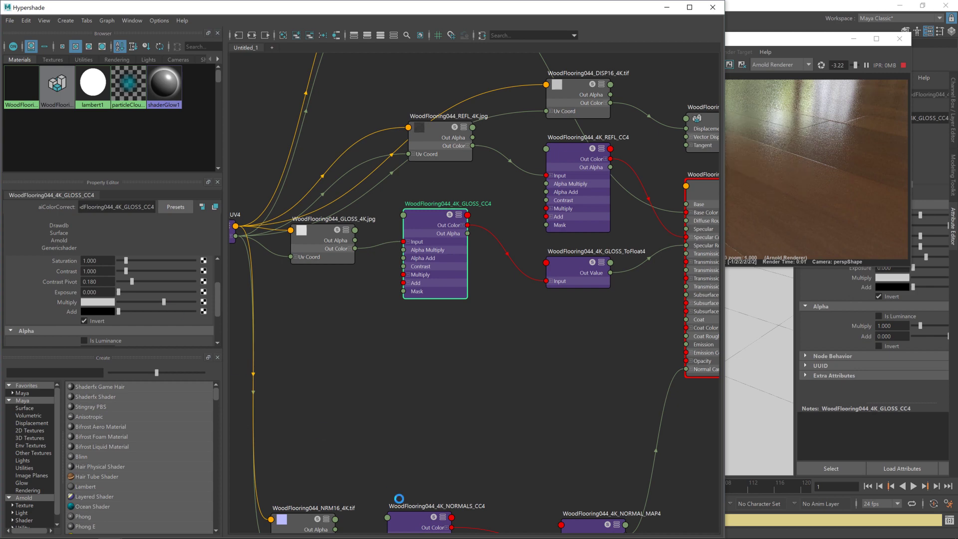
left_click_drag(425, 215, 412, 213)
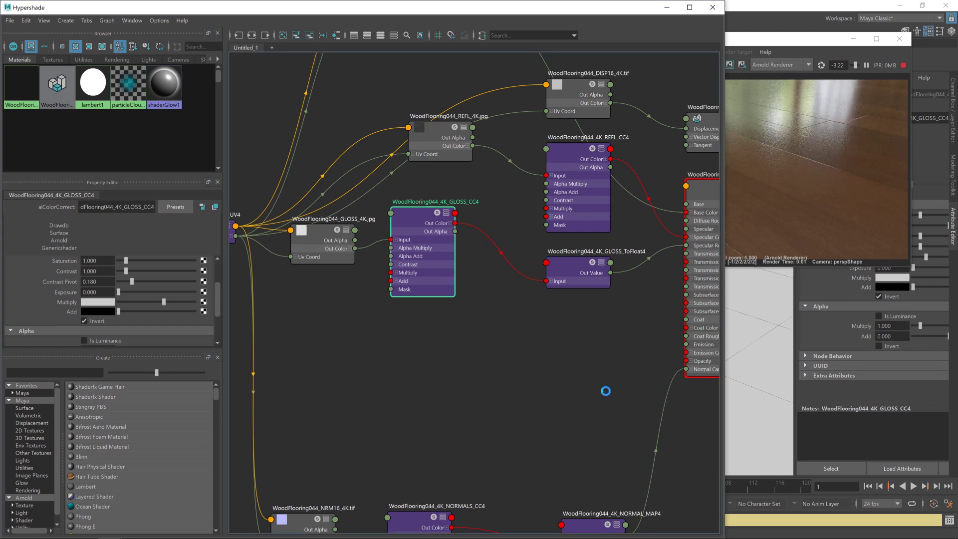
left_click(573, 266)
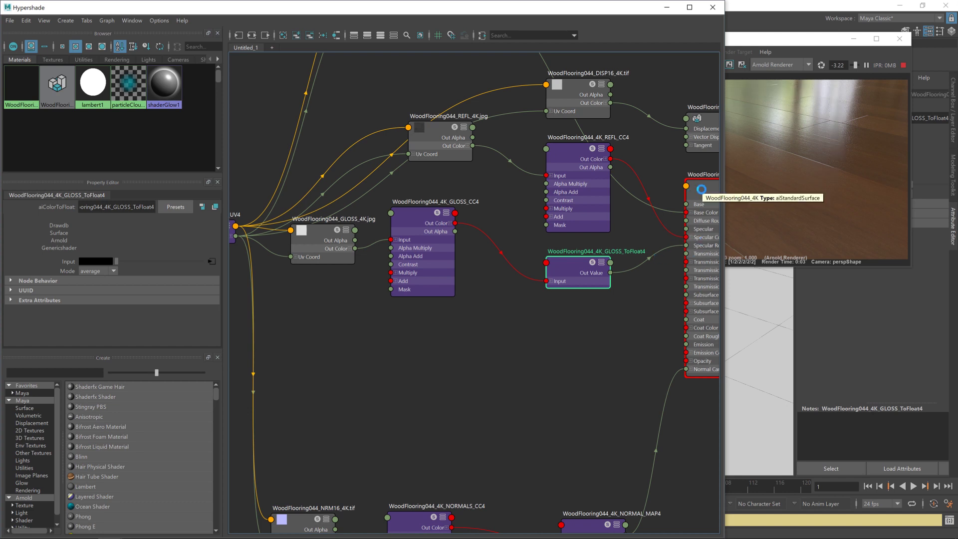
- Move GLOSS_CC4 left and GLOSS_ToFloat4 right to open space in the gloss row
left_click(314, 236)
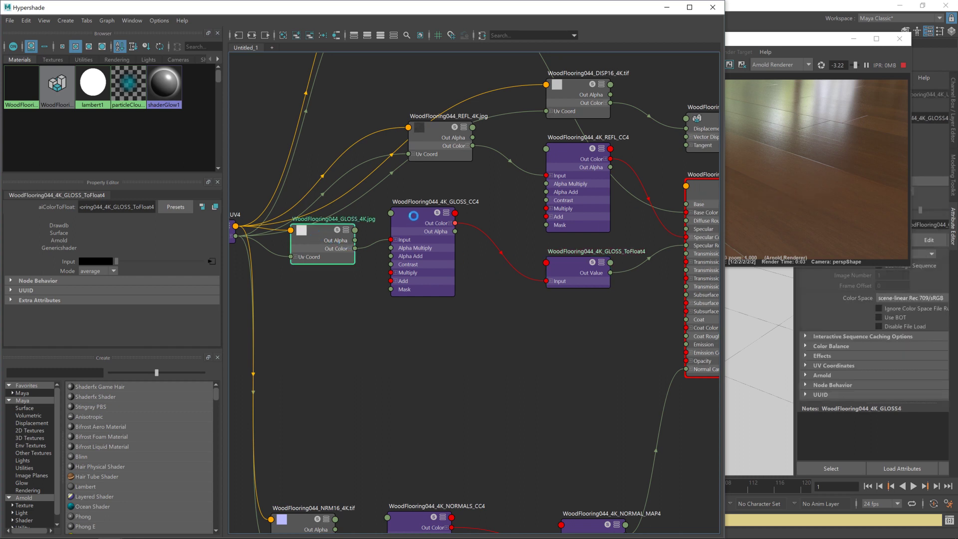
left_click(413, 215)
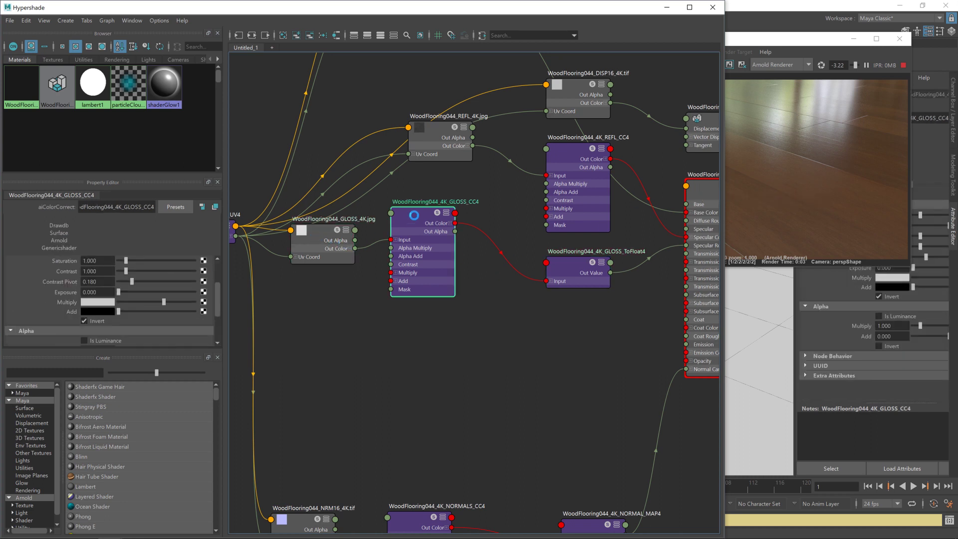
left_click(567, 263)
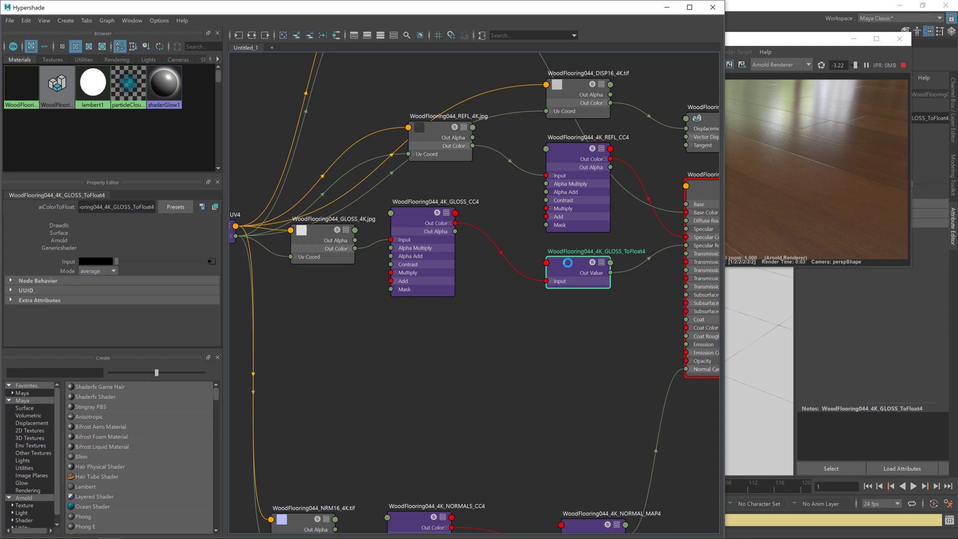
left_click_drag(567, 262, 603, 255)
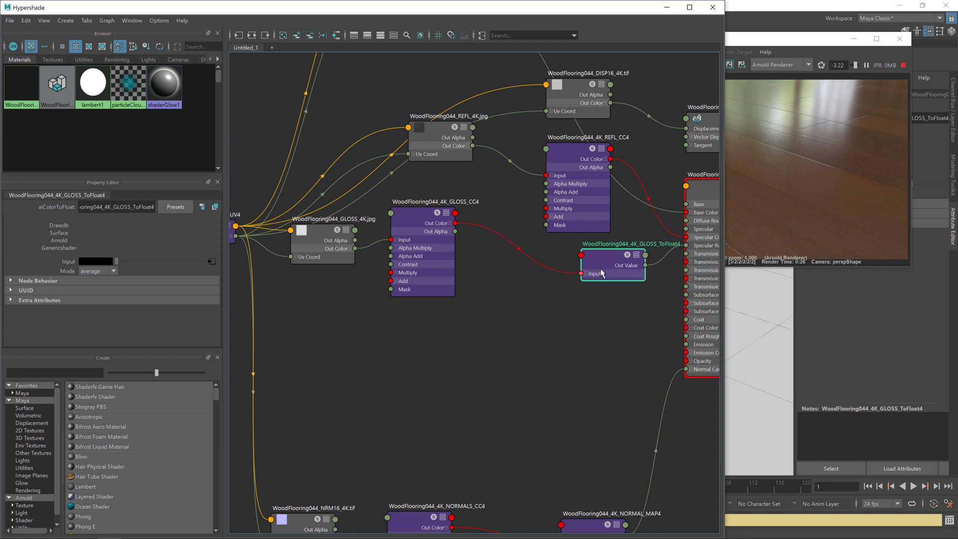
left_click_drag(423, 217, 397, 214)
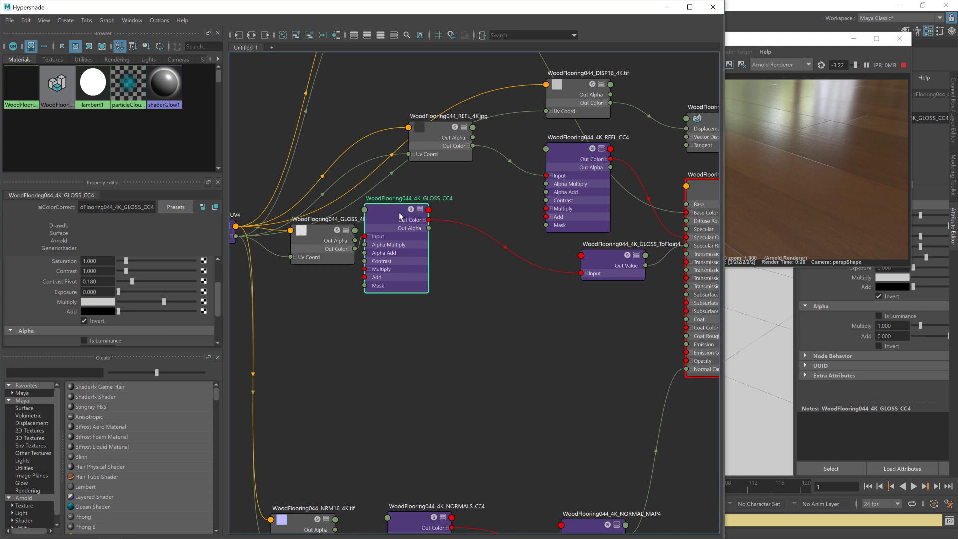
left_click_drag(398, 213, 404, 217)
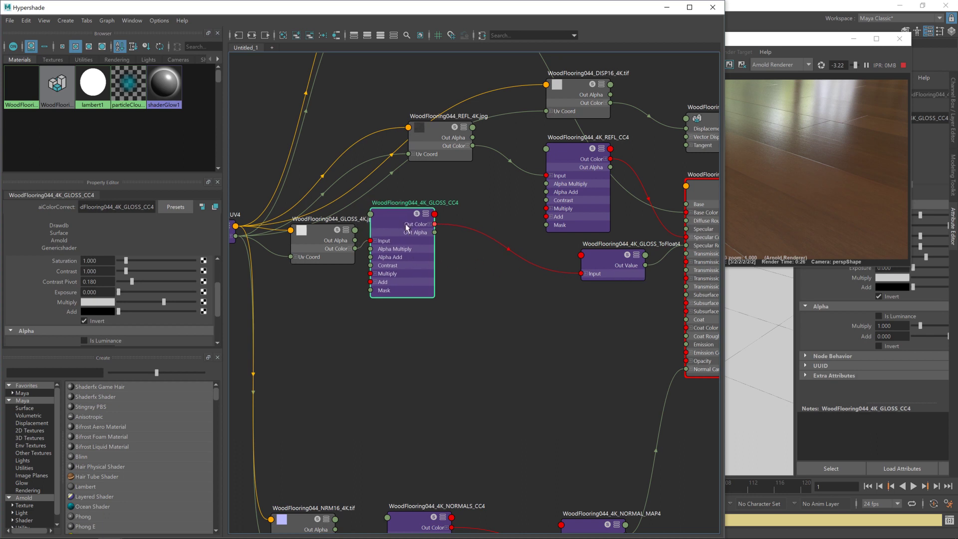
left_click_drag(608, 257, 618, 256)
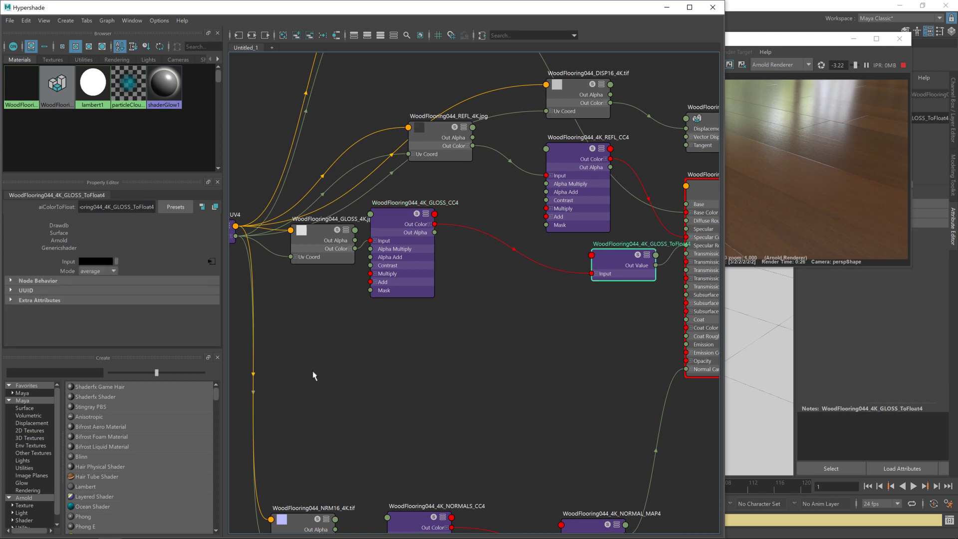
right_click_drag(313, 348, 313, 348)
left_click(58, 372)
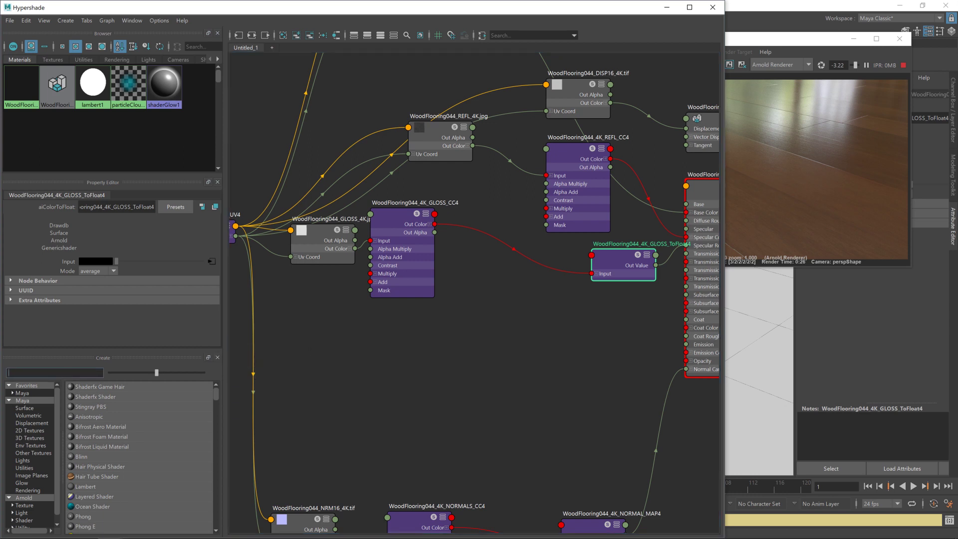
- Create an aiImage node below the gloss row and name it SMUDGES
type("image")
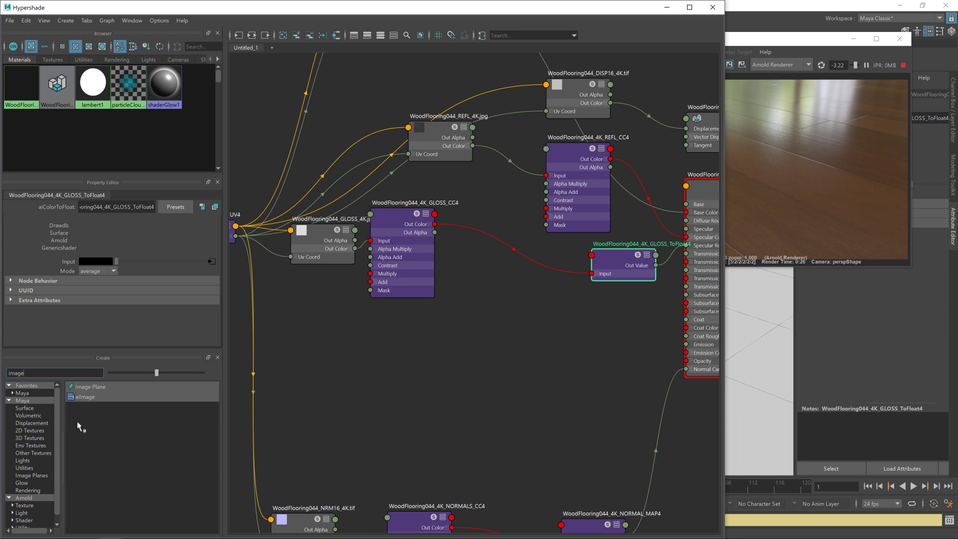
left_click(89, 397)
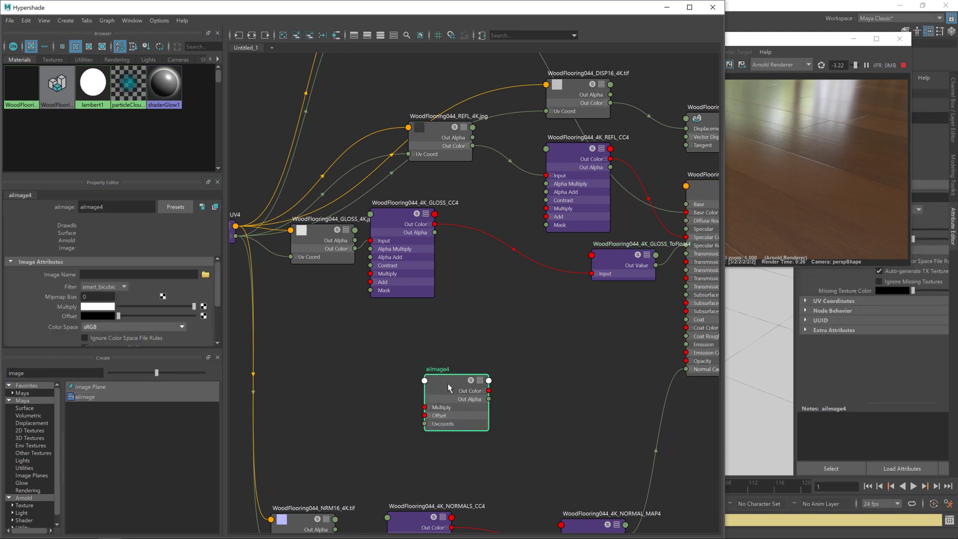
left_click_drag(447, 383, 308, 343)
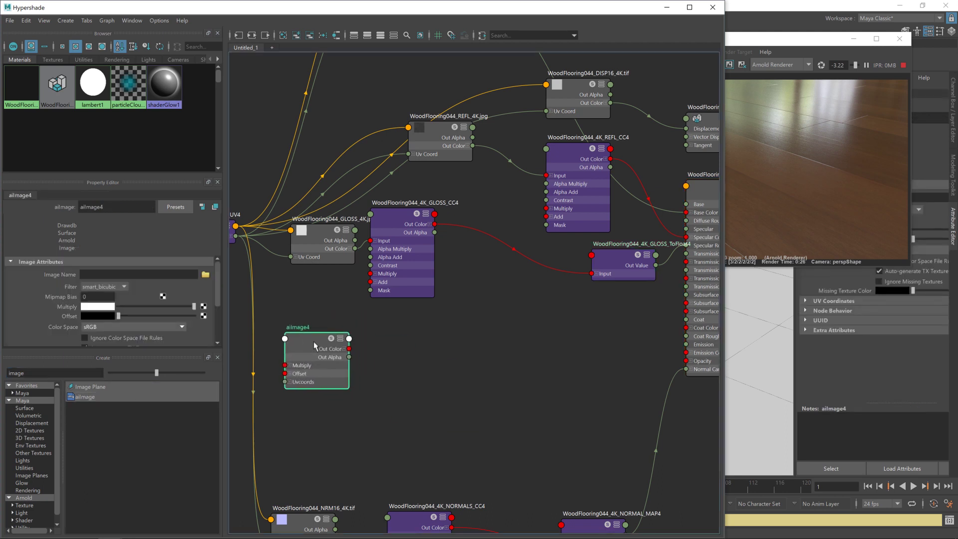
left_click(25, 195)
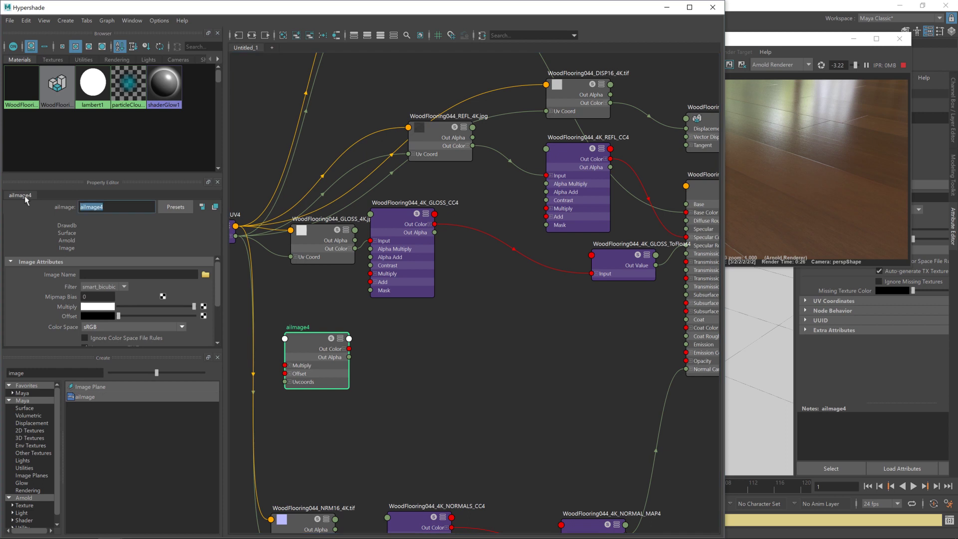
type("SMUDGES")
key("Return")
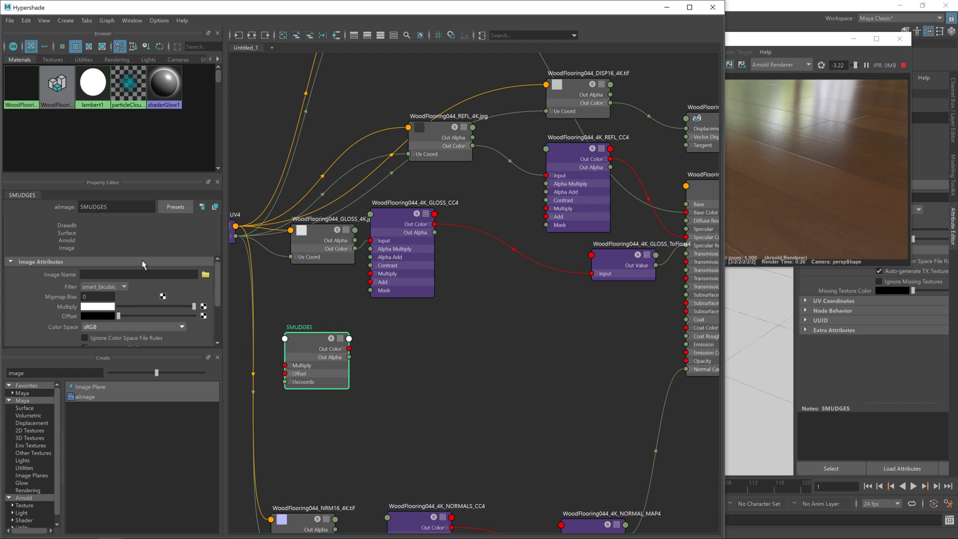
- Load FloorSmudgesTypeAMedium001_OVERLAY16_4K.tif from the FloorSmudgesTypeAMedium001 4K folder into SMUDGES
left_click(206, 274)
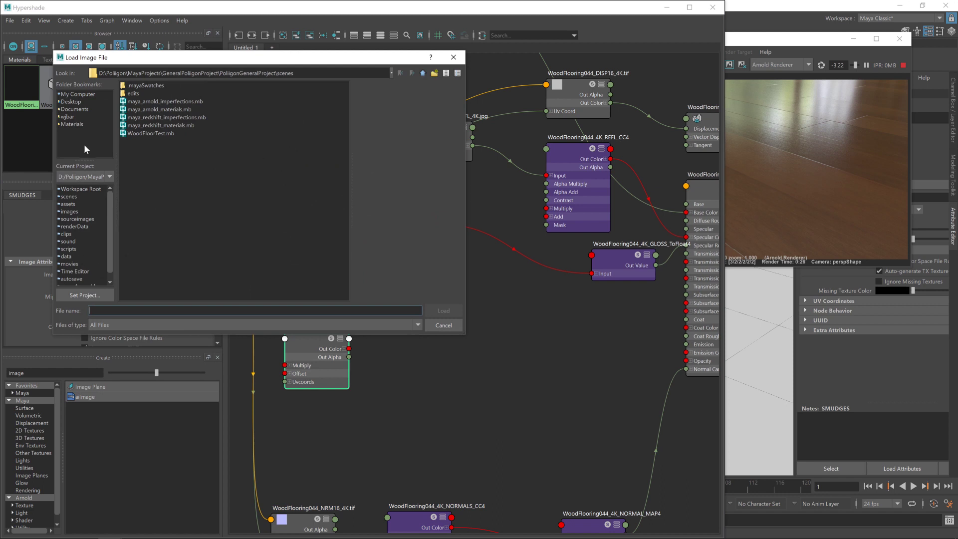
left_click(73, 124)
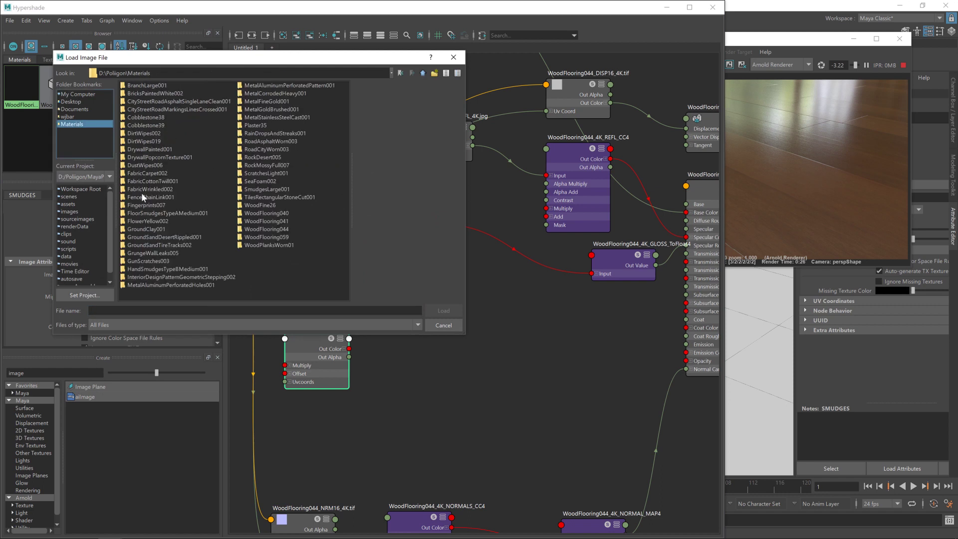
double_click(202, 213)
double_click(130, 85)
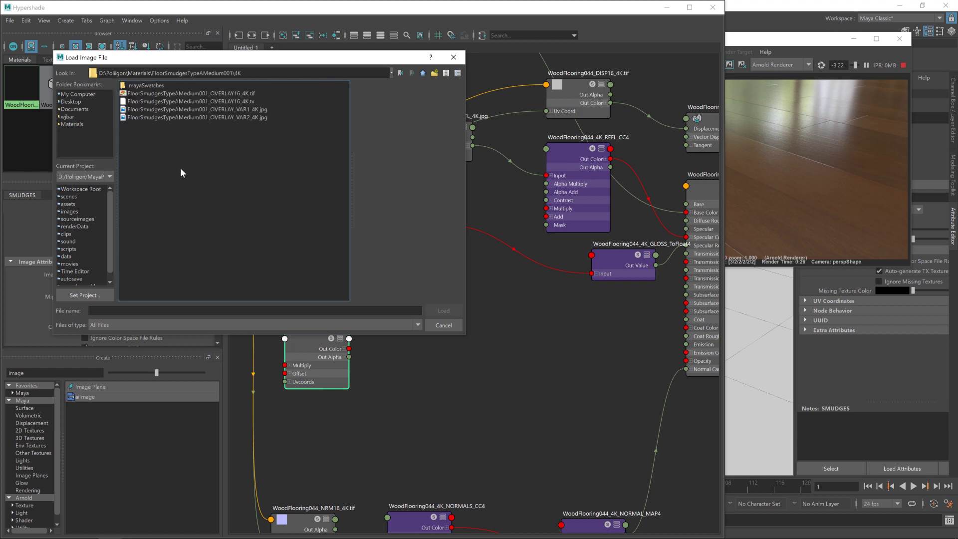
left_click(245, 95)
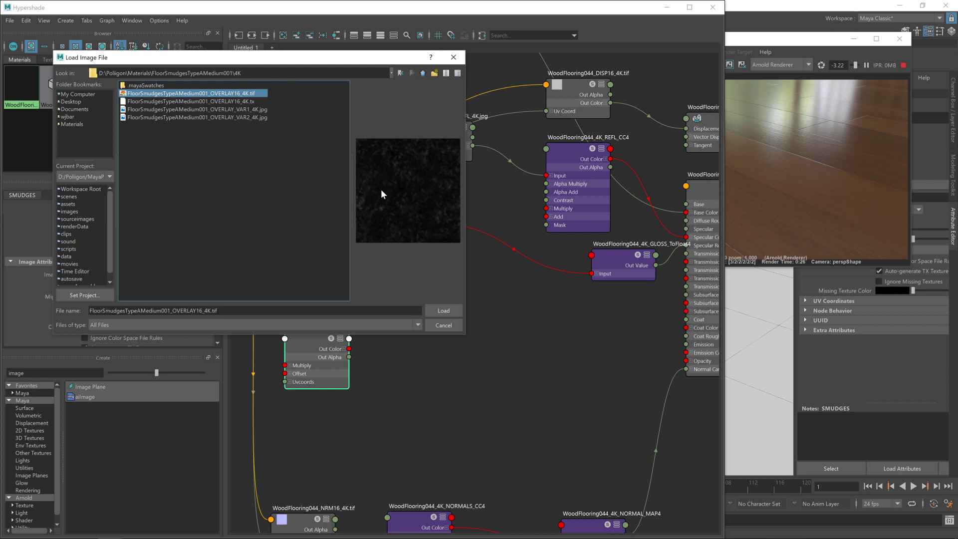
left_click(444, 311)
- Change the SMUDGES image's colour space from sRGB to Raw
left_click_drag(316, 344, 330, 343)
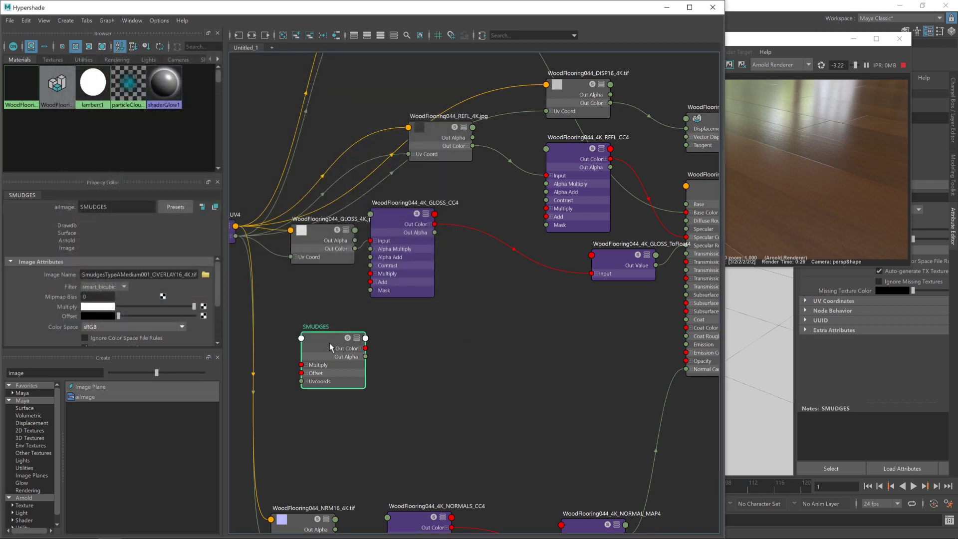
scroll(116, 318, "down", 2)
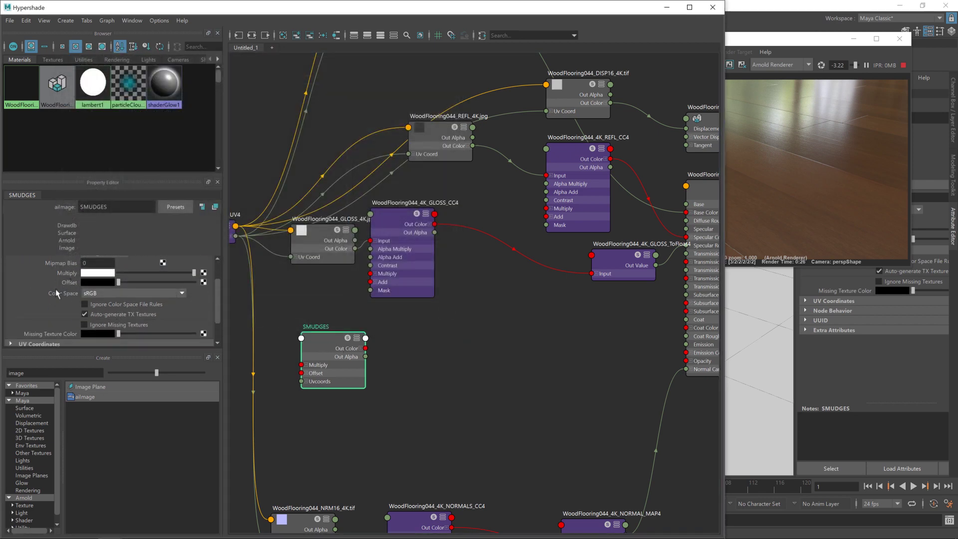
left_click(104, 291)
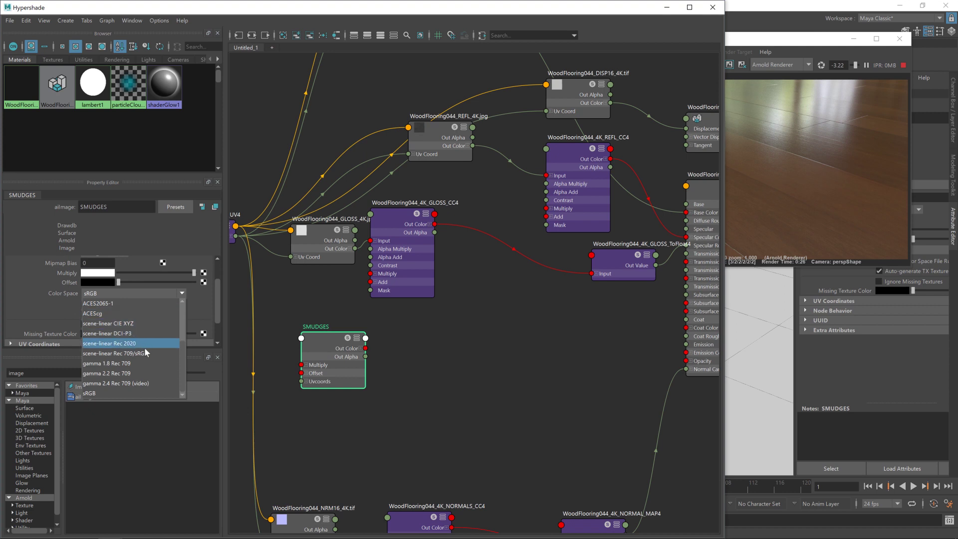
scroll(144, 351, "down", 1)
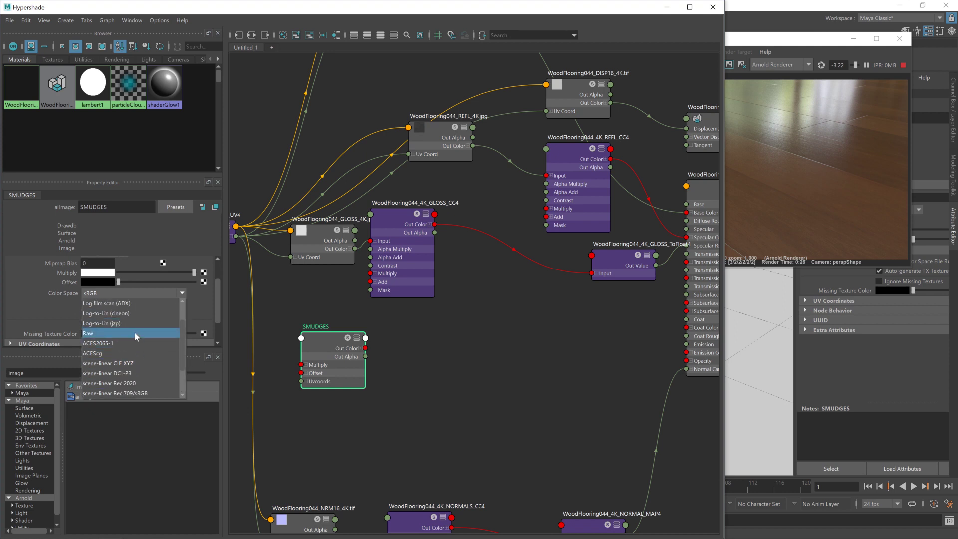
left_click(135, 335)
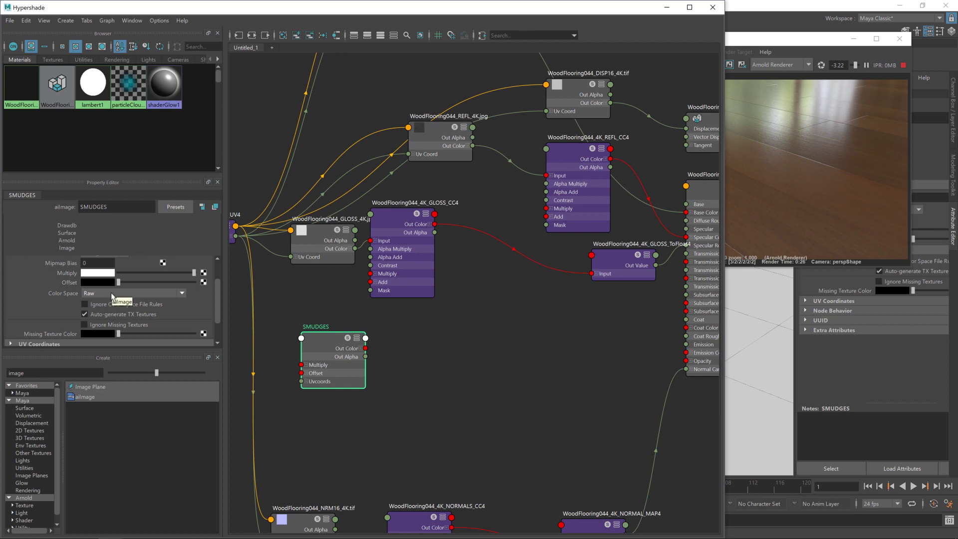
left_click_drag(331, 342, 324, 342)
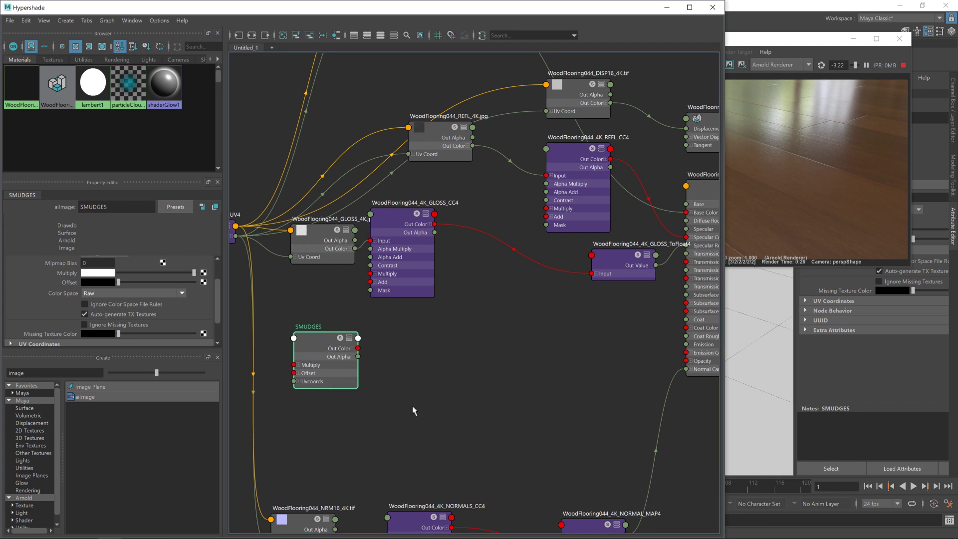
middle_click_drag(536, 332, 487, 319, "alt")
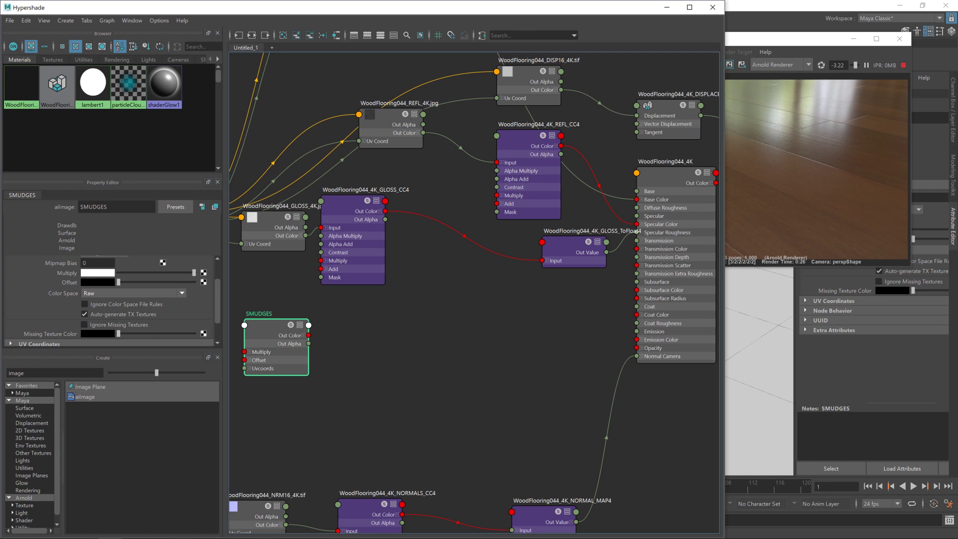
- Add an aiComposite node beside the gloss nodes and name it SMUDGES_Add
left_click_drag(30, 373, 3, 369)
type("compo")
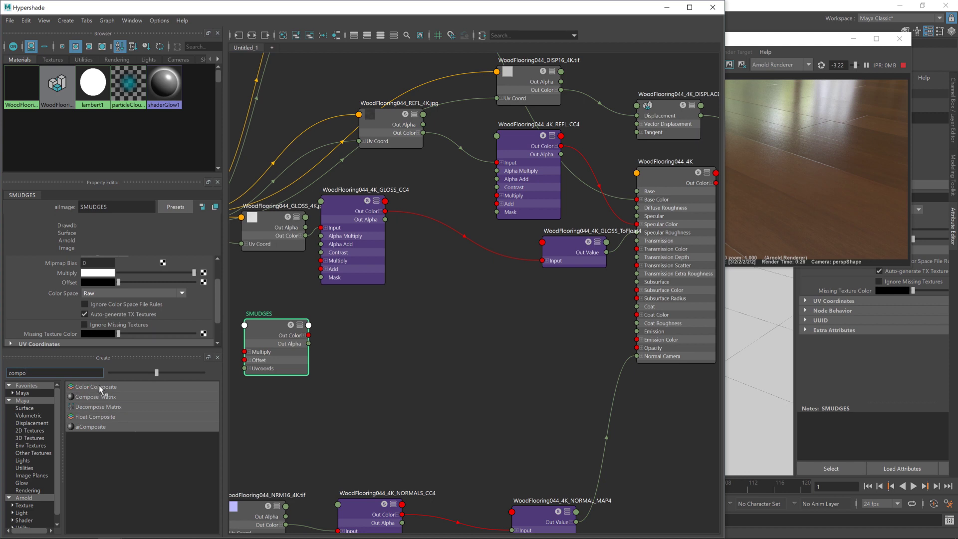
left_click(90, 426)
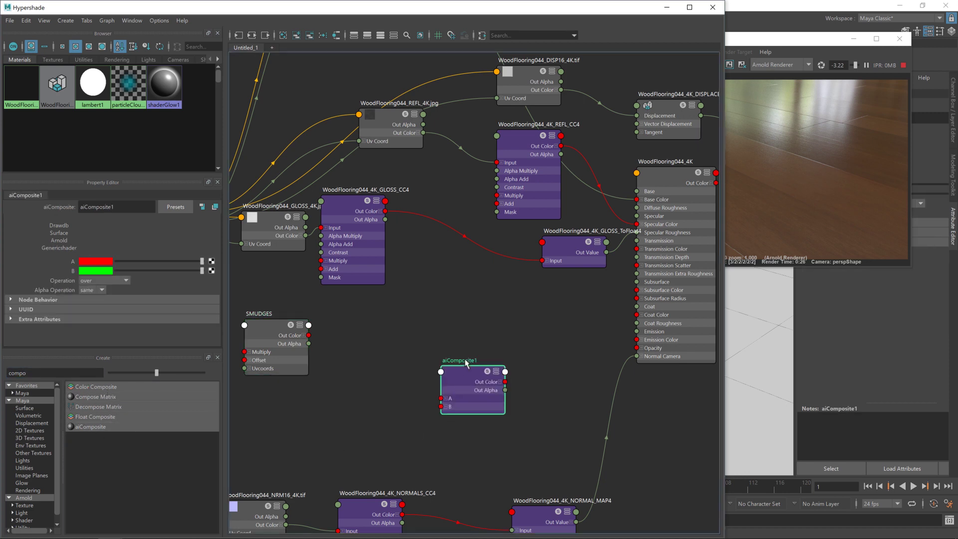
left_click_drag(462, 380, 434, 276)
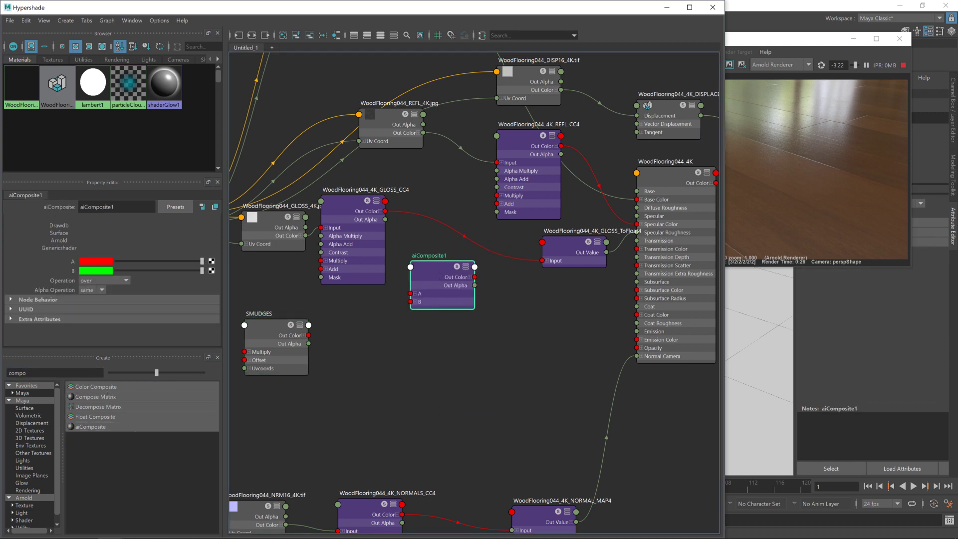
type("SMUDGES")
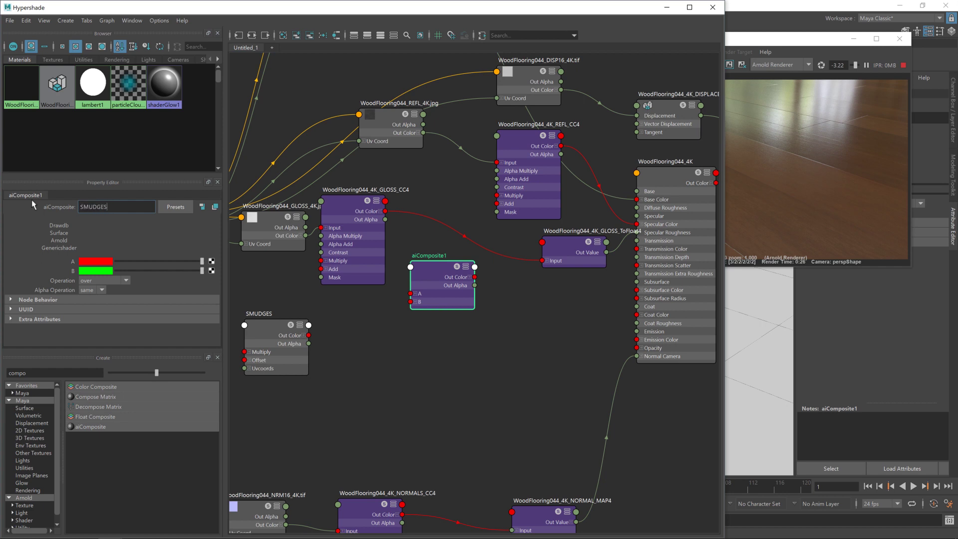
type("_Add")
key("Return")
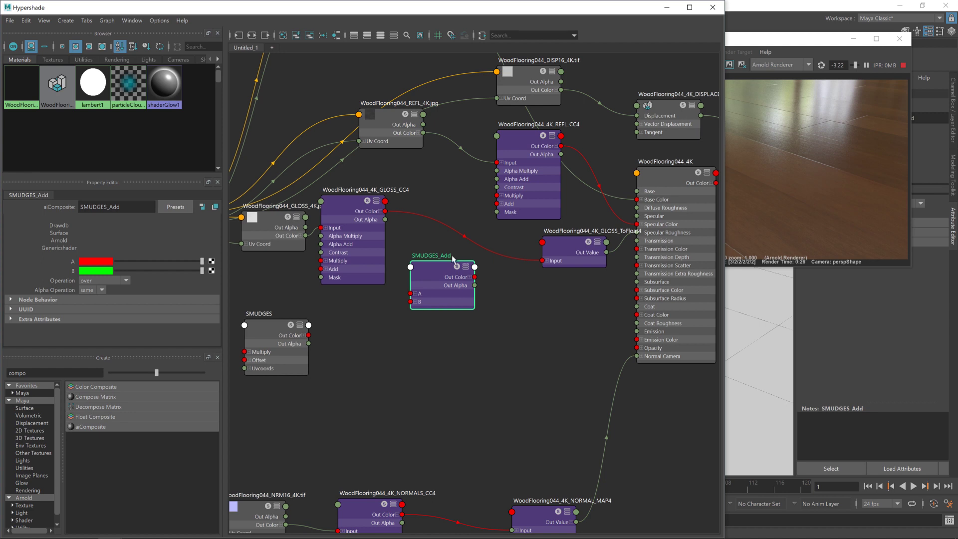
mouse_move(454, 262)
left_mouse_down()
mouse_move(465, 259)
mouse_move(467, 243)
mouse_move(453, 241)
left_mouse_up()
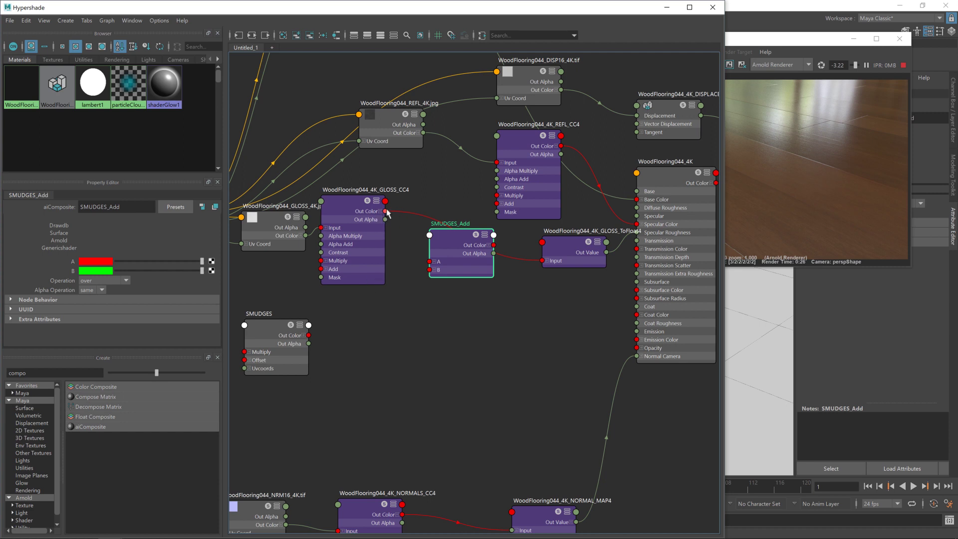
- Wire GLOSS_CC4 into SMUDGES_Add A, SMUDGES into B, and SMUDGES_Add into GLOSS_ToFloat4 Input
mouse_move(385, 211)
left_mouse_down()
mouse_move(429, 262)
mouse_move(468, 264)
left_mouse_up()
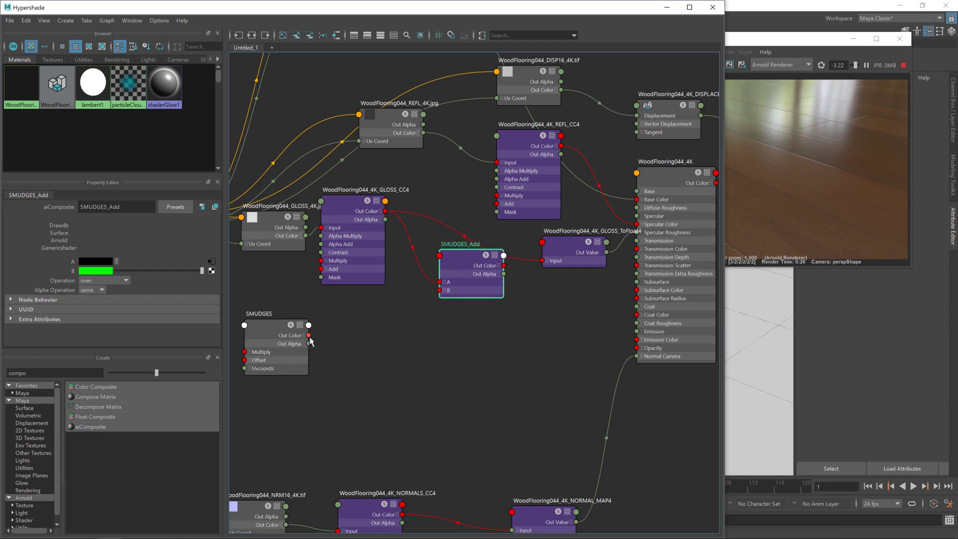
left_click_drag(308, 335, 439, 289)
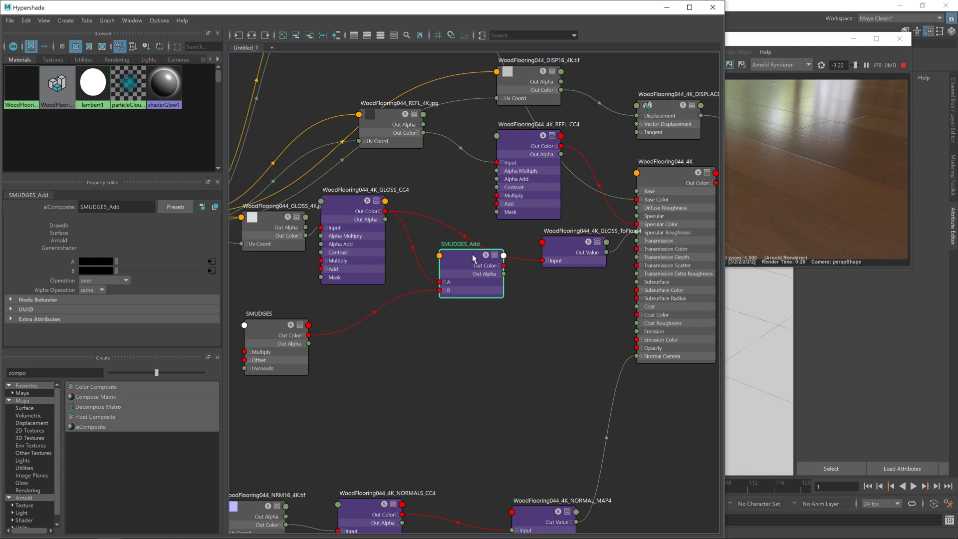
mouse_move(476, 263)
left_mouse_down()
mouse_move(453, 275)
mouse_move(496, 289)
mouse_move(543, 262)
left_mouse_up()
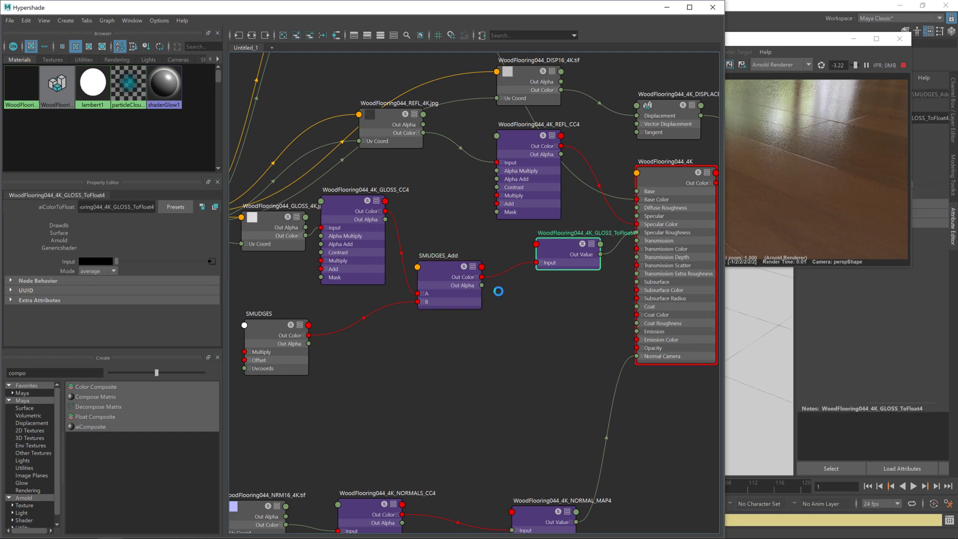
left_click_drag(441, 270, 462, 266)
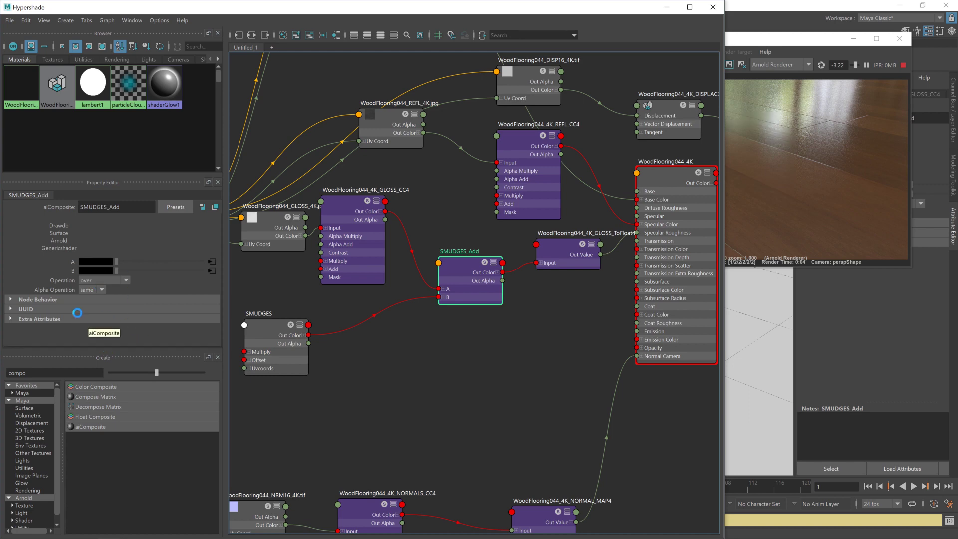
- Set the SMUDGES_Add blend operation to screen
left_click(126, 281)
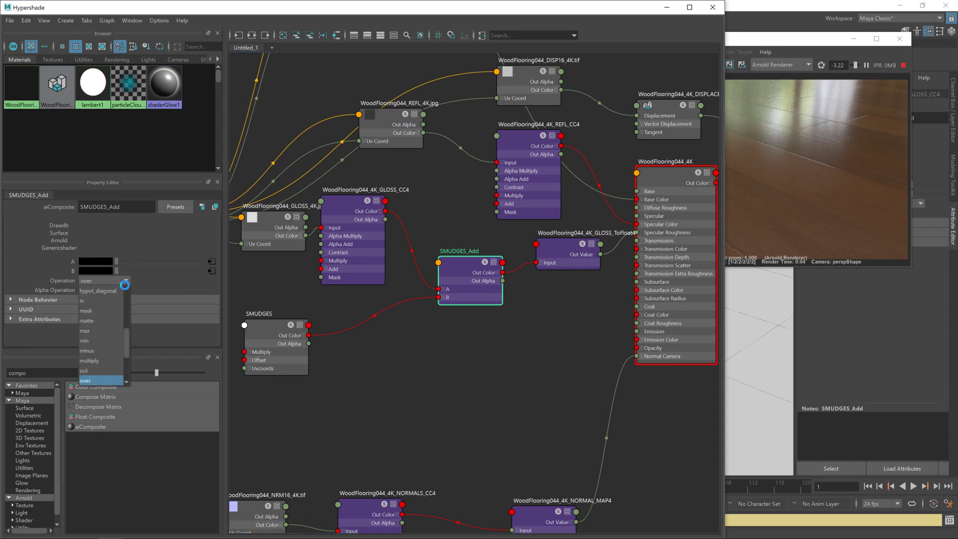
scroll(105, 329, "down", 2)
left_click(99, 341)
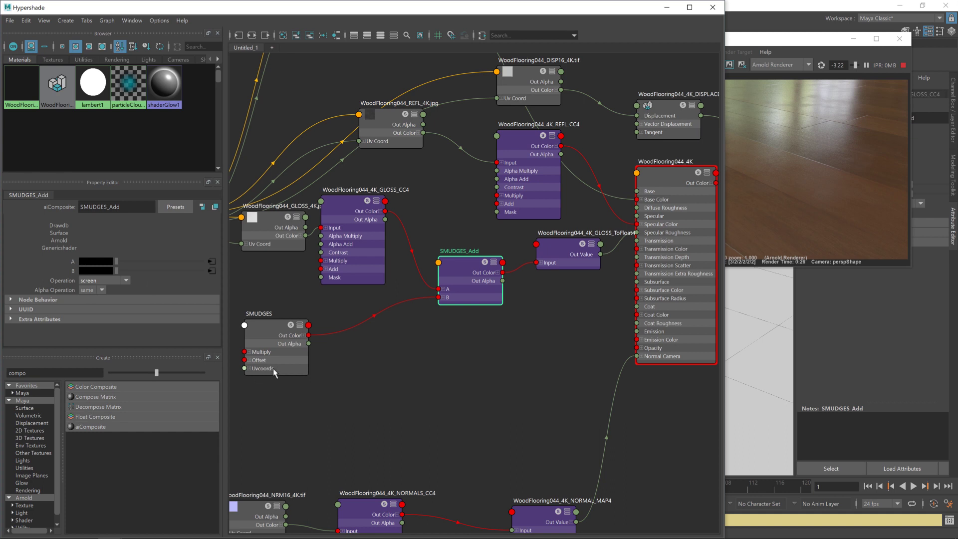
- Lower the SMUDGES texture strength to about a third and shift GLOSS_CC4 slightly right
left_click_drag(268, 330, 271, 331)
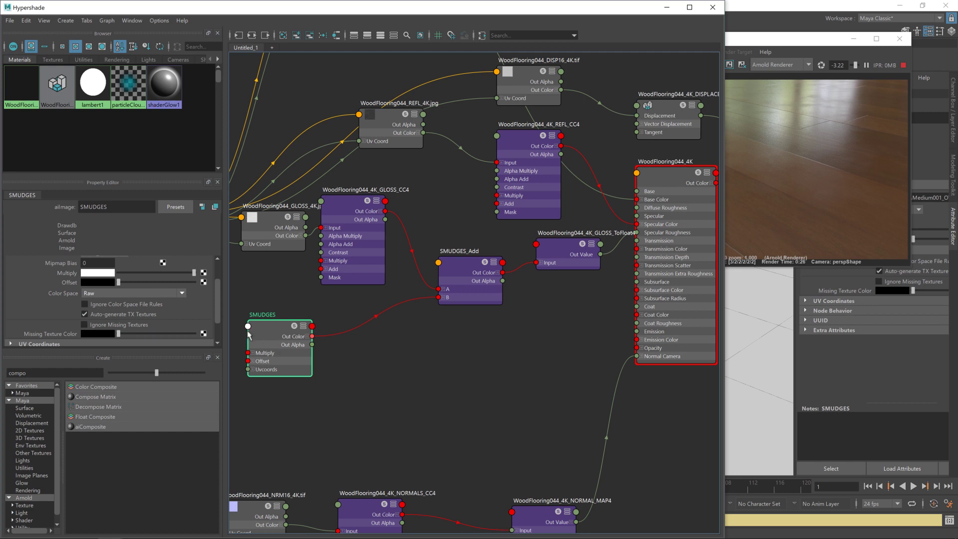
scroll(192, 304, "up", 2)
mouse_move(192, 306)
left_mouse_down()
mouse_move(116, 305)
mouse_move(195, 305)
left_mouse_up()
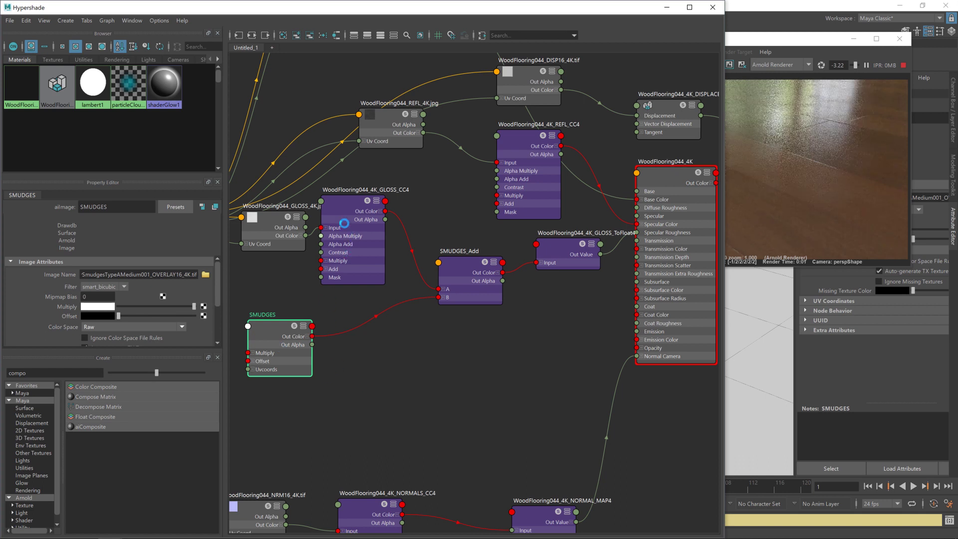
left_click_drag(332, 219, 349, 213)
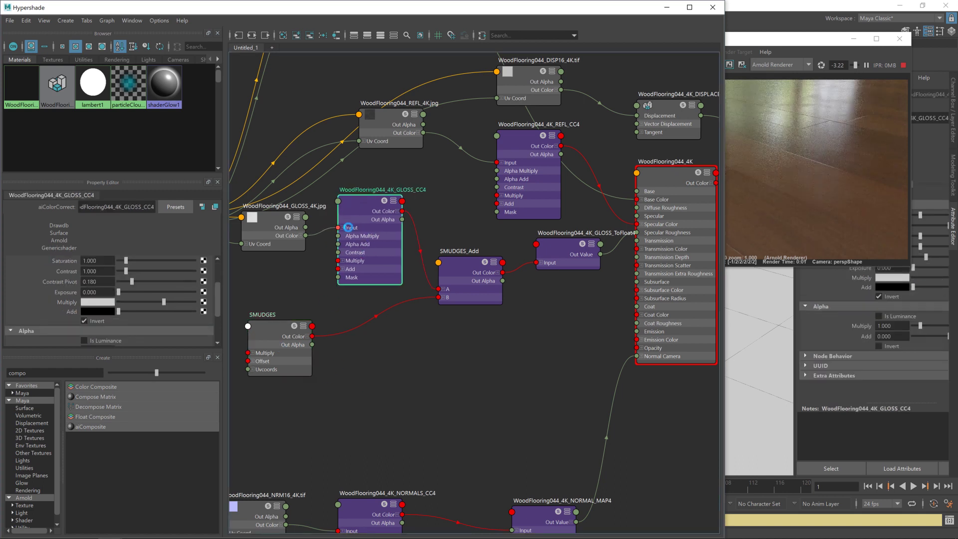
- Rename the gloss colour-correct node GLOSS_CC4 to ROUGHNESS_Adjust
double_click(118, 207)
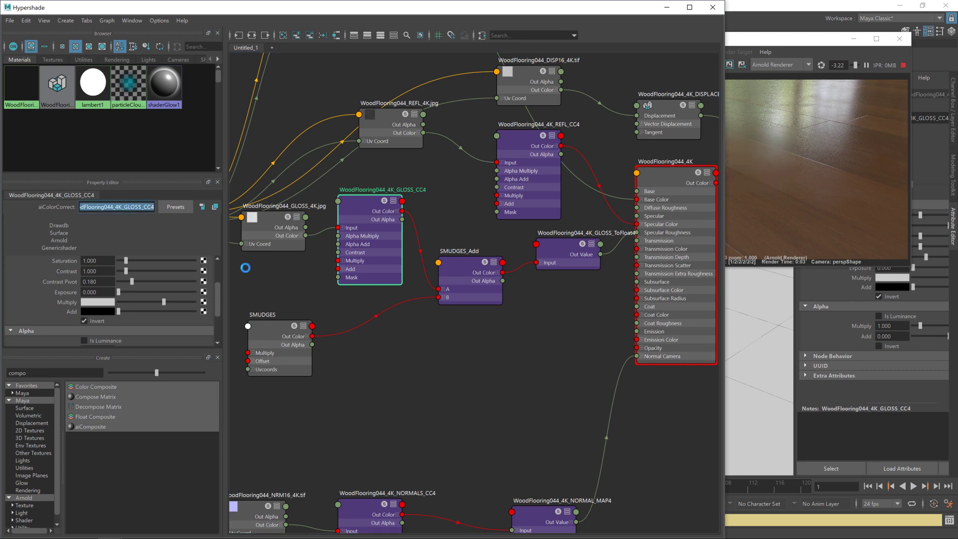
type("ROUG")
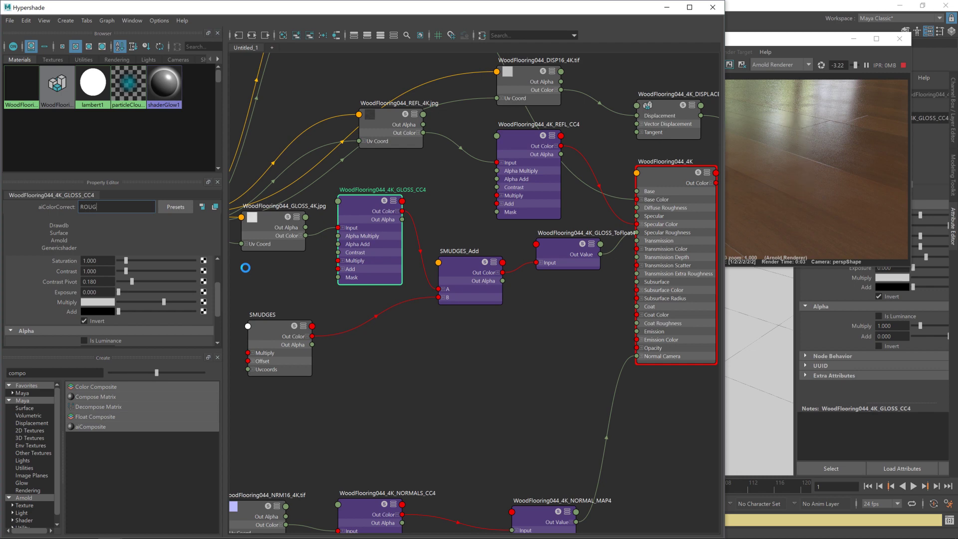
type("HNESS_ADjust")
key("BackSpace")
key("BackSpace")
key("BackSpace")
key("BackSpace")
key("BackSpace")
type("djust")
key("Return")
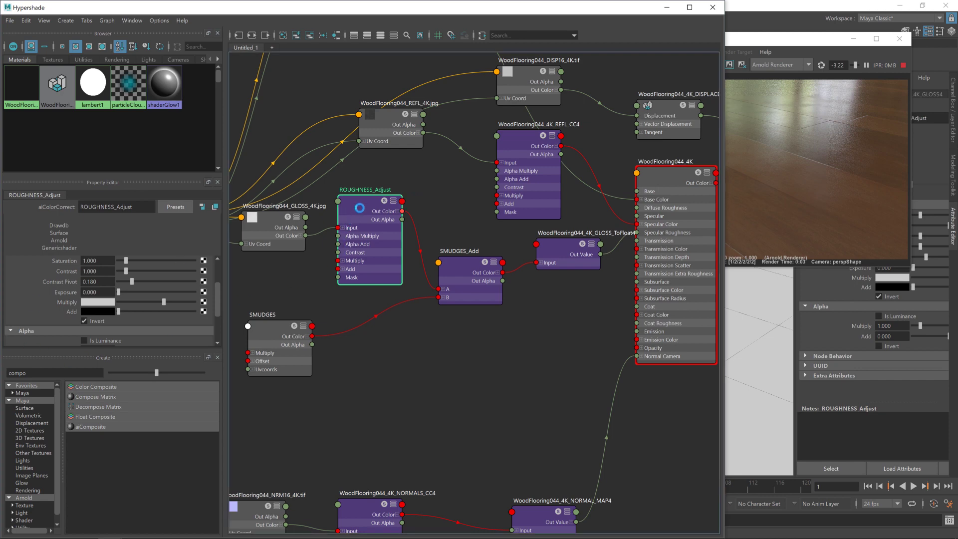
- Paste a copy of the colour-correct node, deleting the extra pasted texture and UV nodes
key("ctrl+v")
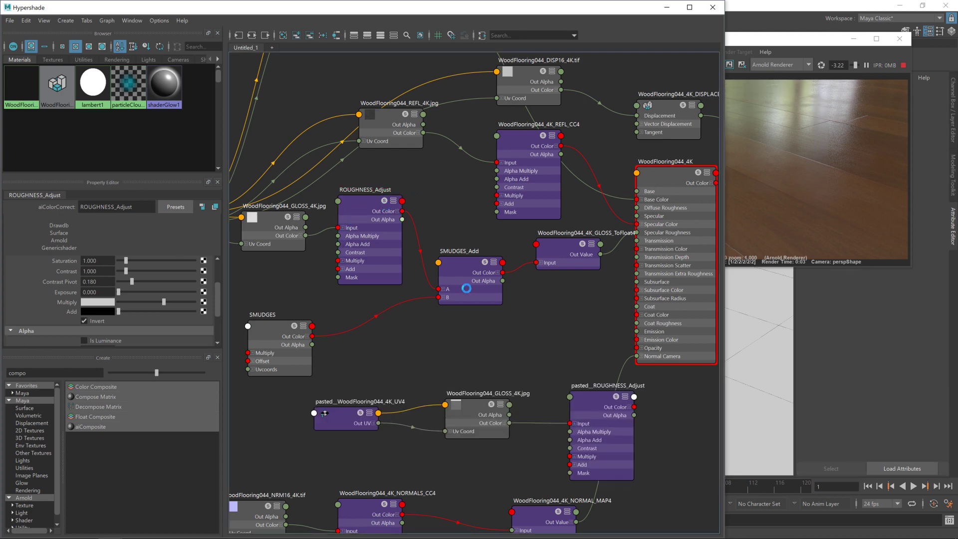
left_click(479, 408)
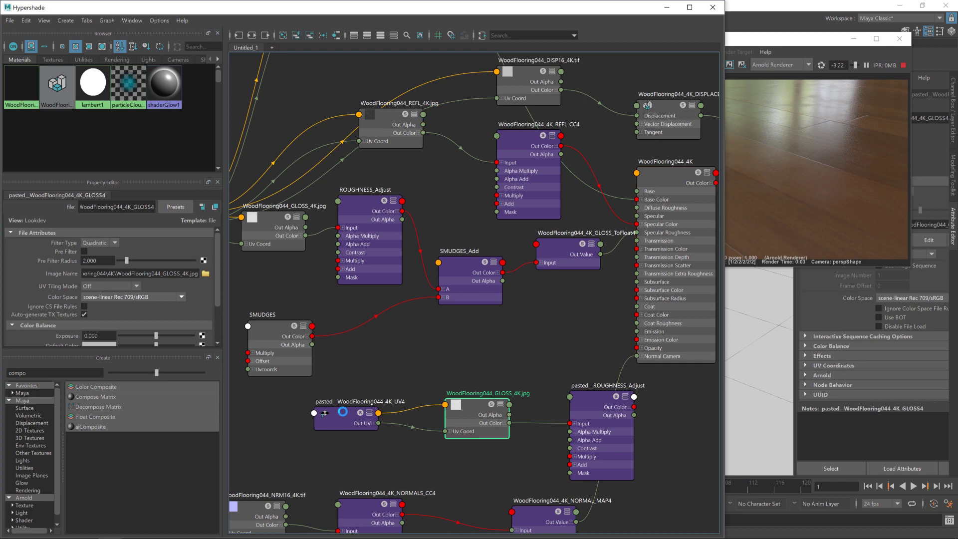
key("Delete")
mouse_move(596, 413)
left_mouse_down()
mouse_move(390, 351)
mouse_move(363, 329)
left_mouse_up()
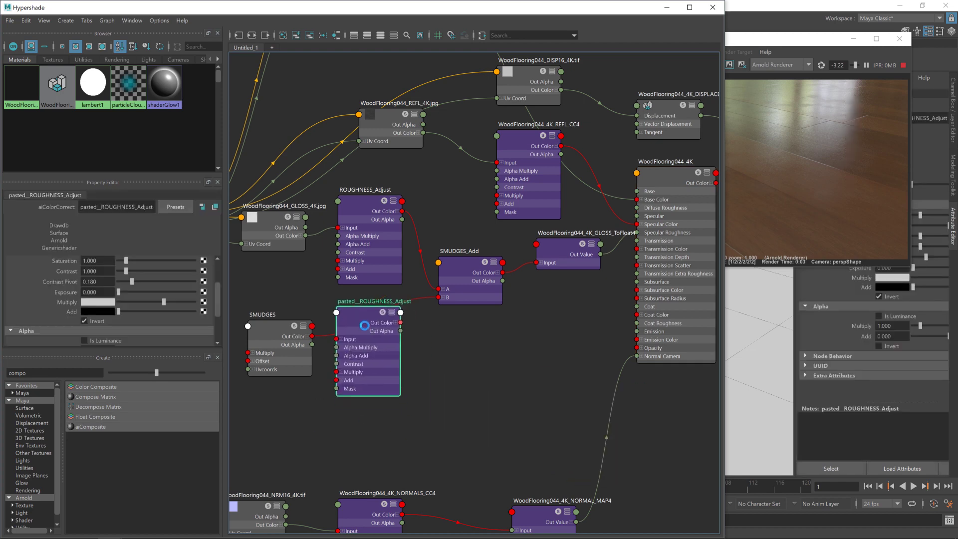
- Rename the copy SMUDGES_Adjust and wire it between SMUDGES and SMUDGES_Add's B input
double_click(122, 210)
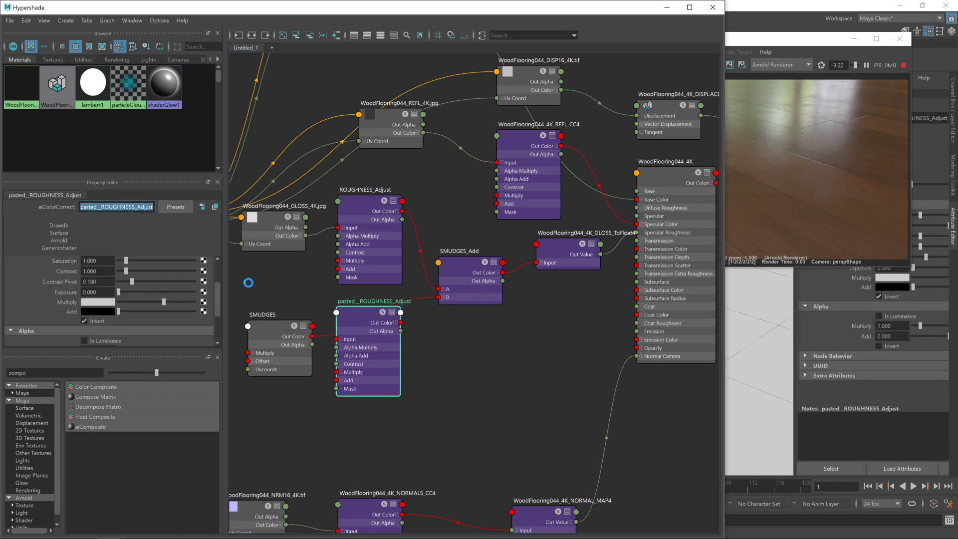
type("SMU")
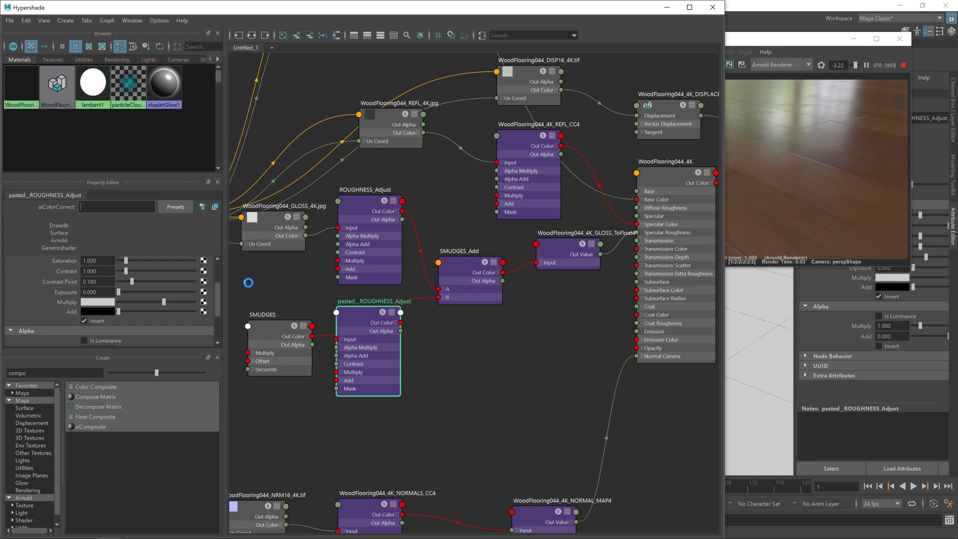
type("DGES_Adjust")
key("Return")
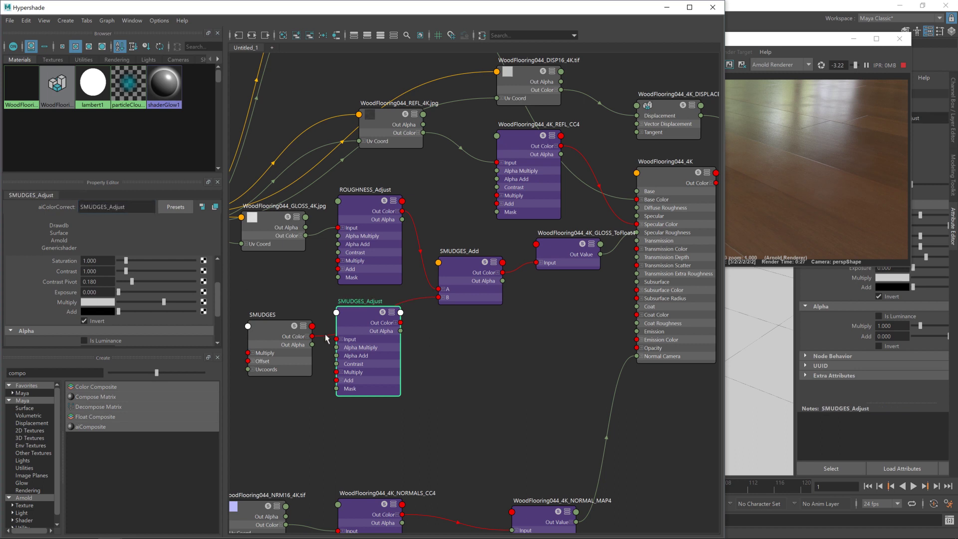
left_click_drag(313, 336, 338, 340)
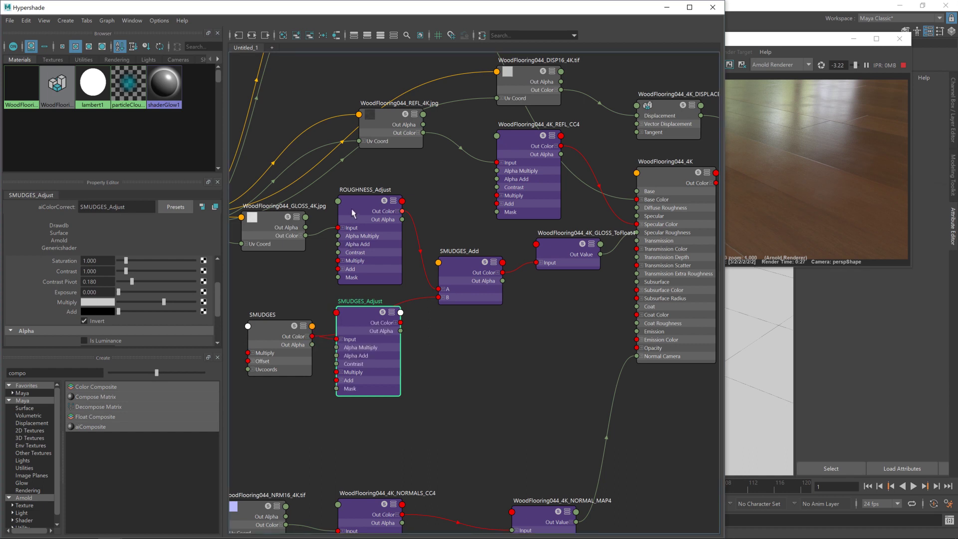
left_click_drag(401, 323, 438, 297)
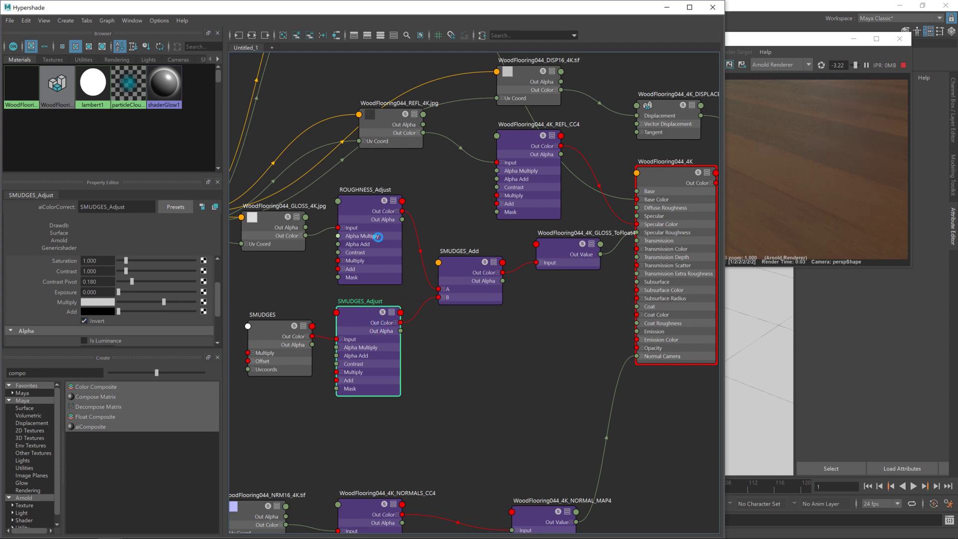
- Turn off Invert on SMUDGES_Adjust and tune its Multiply to mid grey while checking the render
left_click(85, 320)
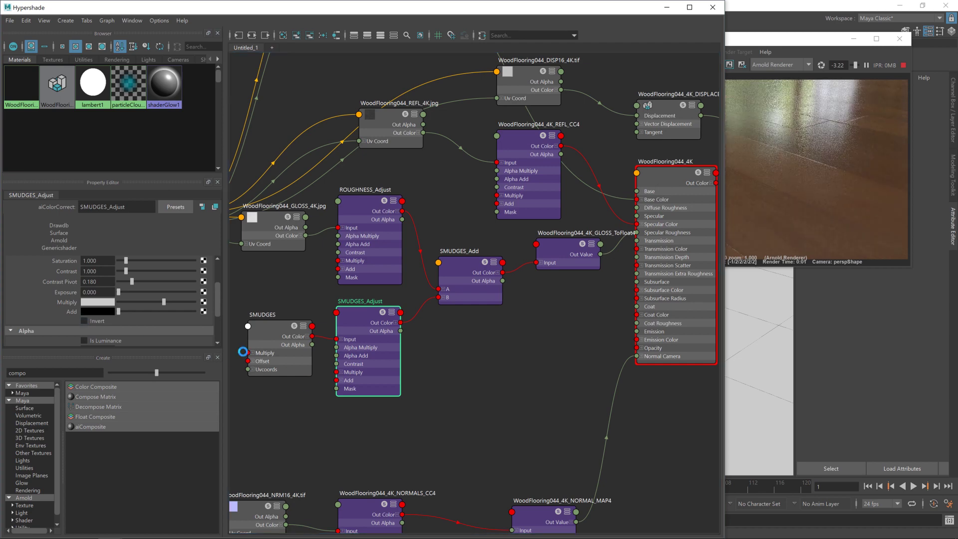
left_click_drag(169, 298, 107, 309)
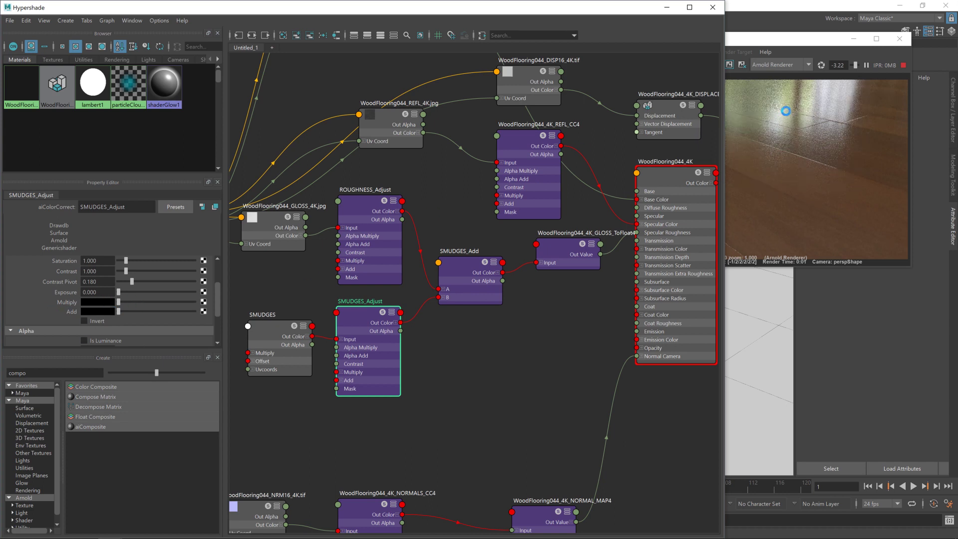
left_click_drag(119, 304, 210, 306)
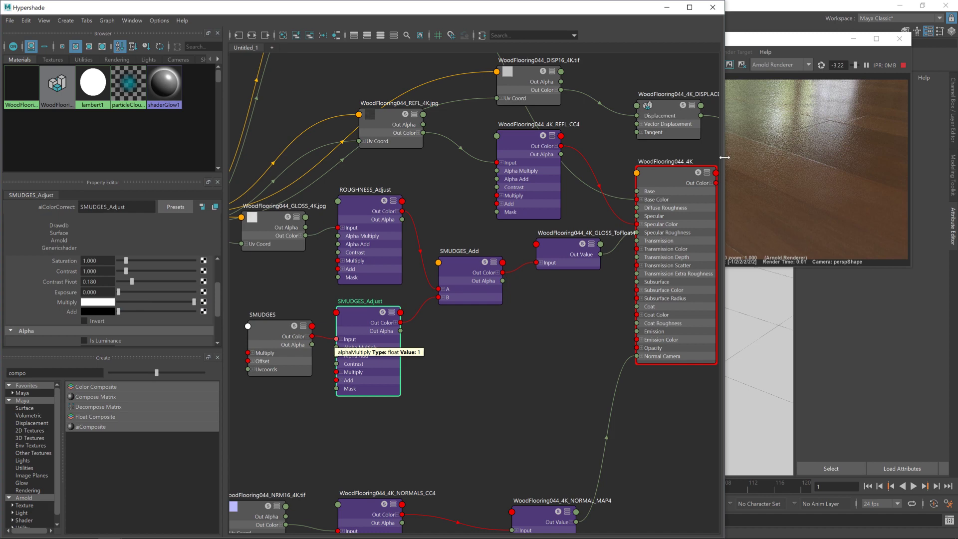
left_click(785, 44)
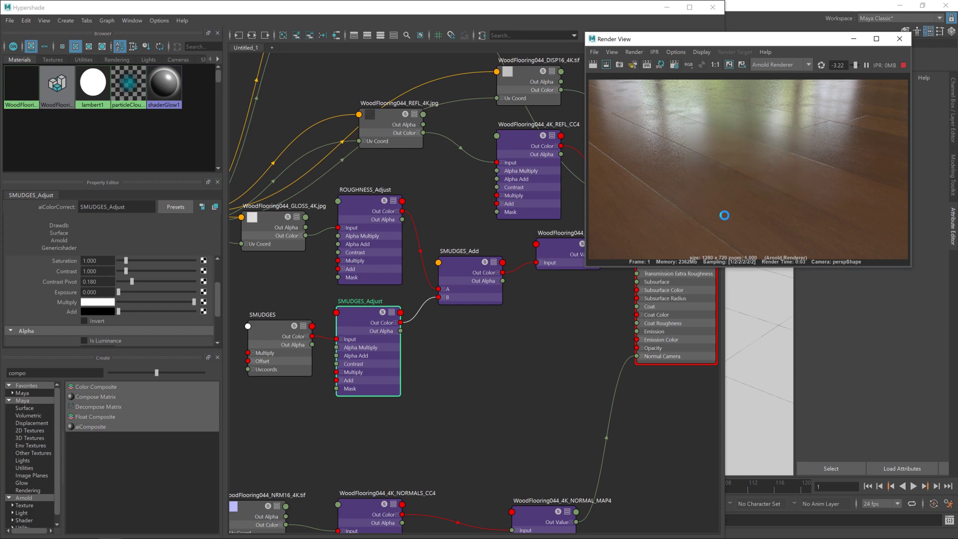
left_click_drag(194, 302, 165, 303)
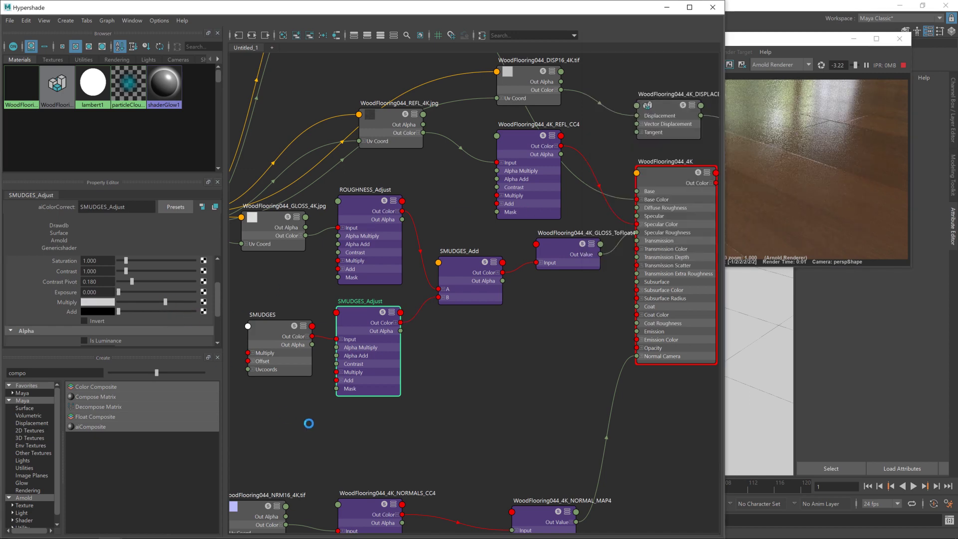
left_click(801, 132)
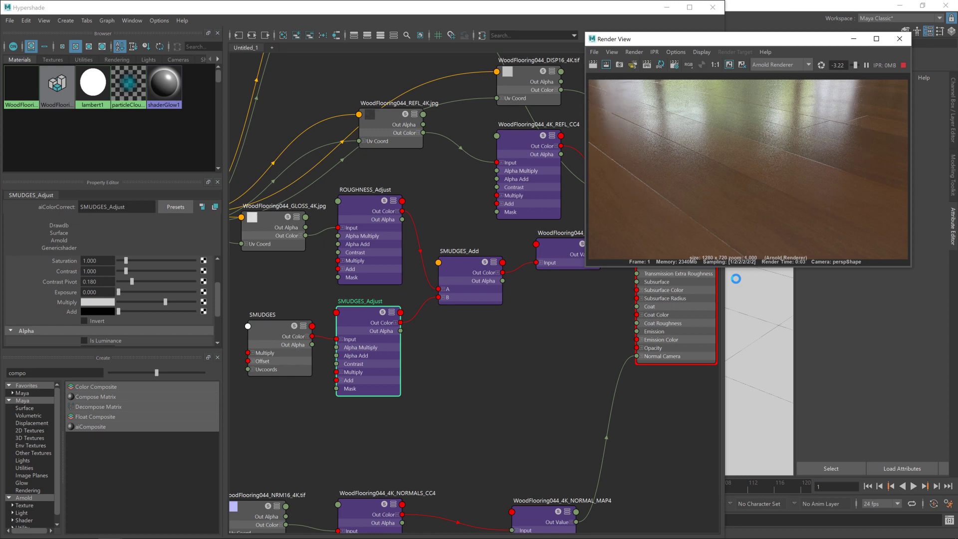
key("a")
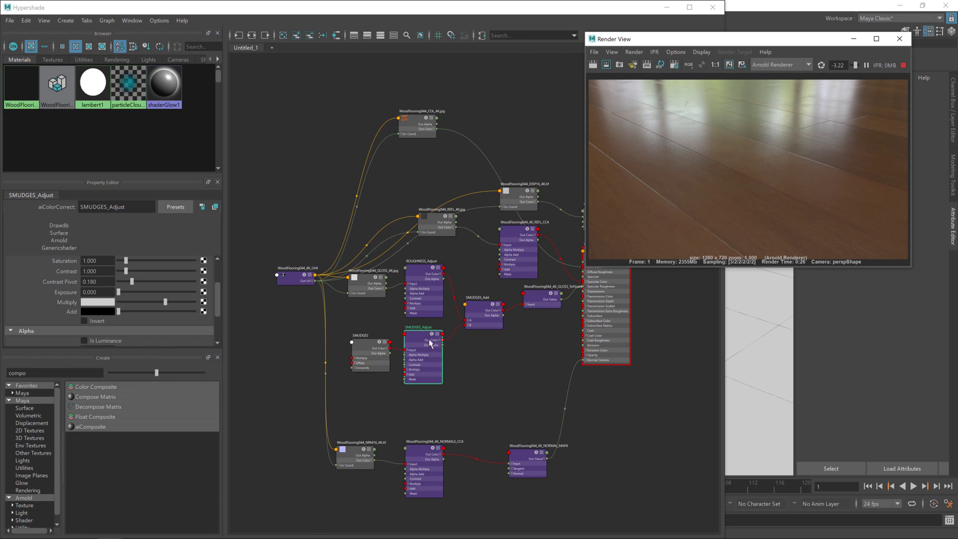
- Bring the normal-map nodes into view and nudge NORMAL_MAP4 and NORMALS_CC4 into rough position
key("a")
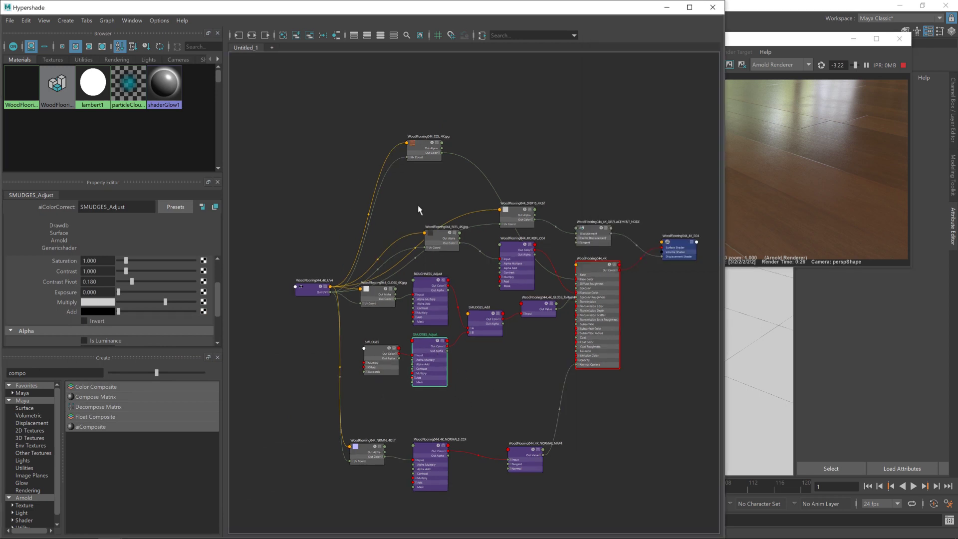
scroll(483, 306, "up", 2)
scroll(504, 401, "up", 2)
key("Tab")
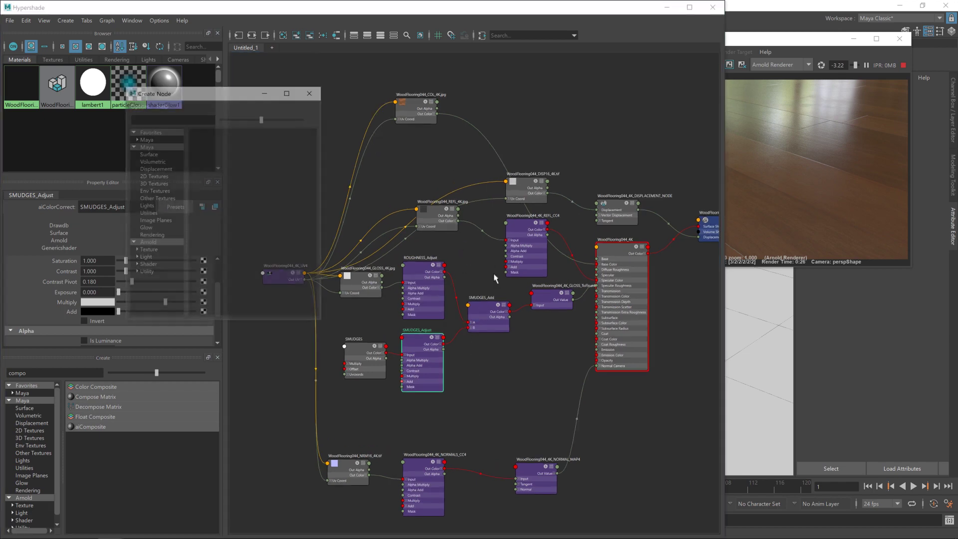
left_click(486, 382)
middle_click_drag(533, 340, 534, 176, "alt")
scroll(504, 335, "up", 4)
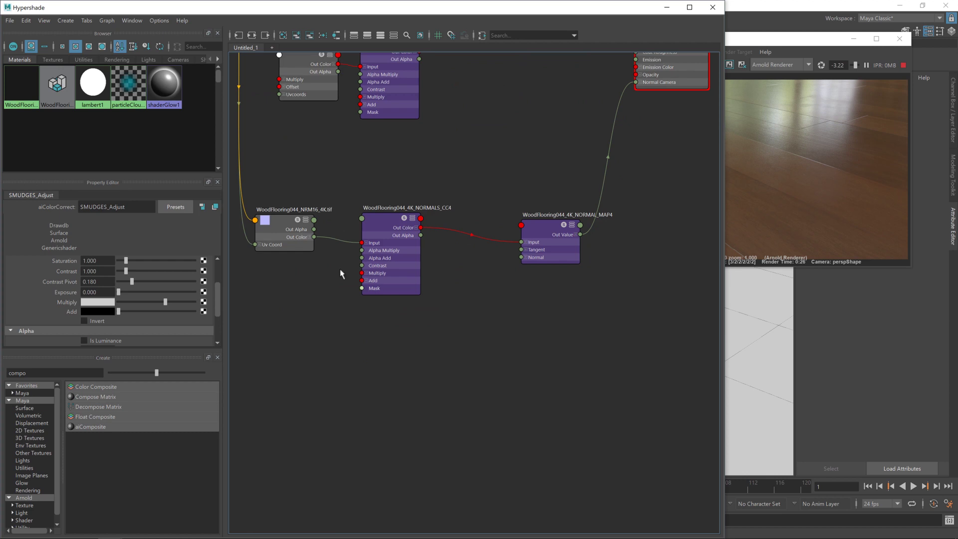
left_click(538, 226)
left_click_drag(538, 225, 514, 217)
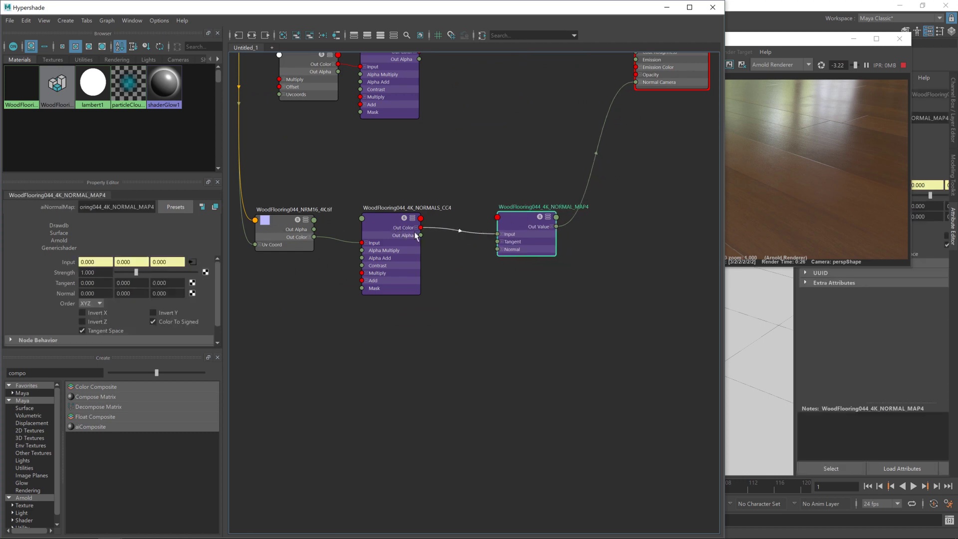
left_click_drag(385, 214, 395, 214)
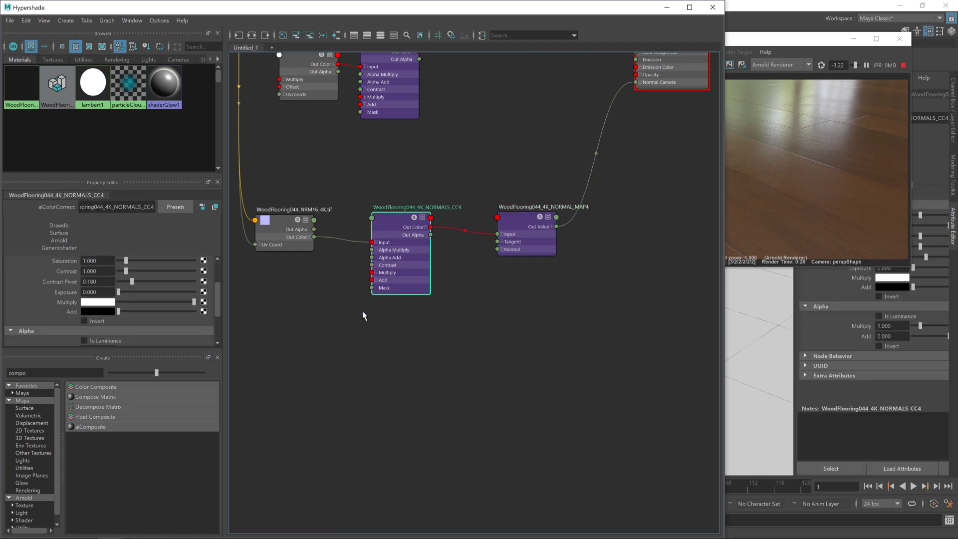
- Inspect the normals nodes, then tuck NORMAL_MAP4 right beside NORMALS_CC4
left_click(282, 219)
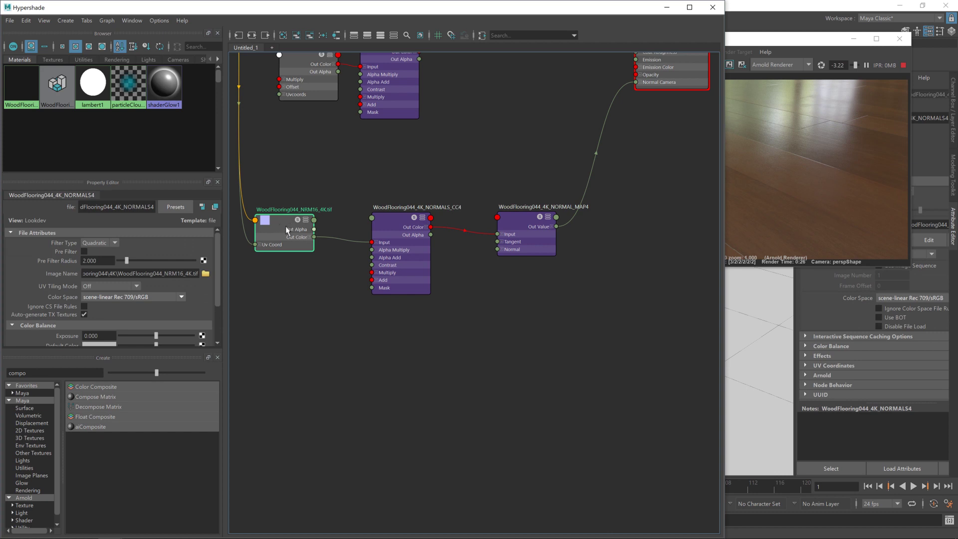
left_click(397, 223)
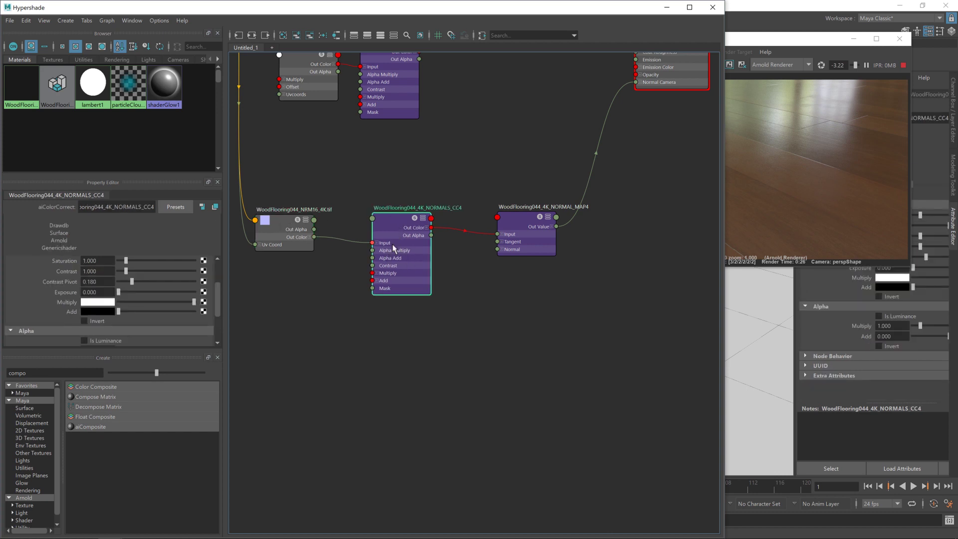
scroll(173, 270, "down", 3)
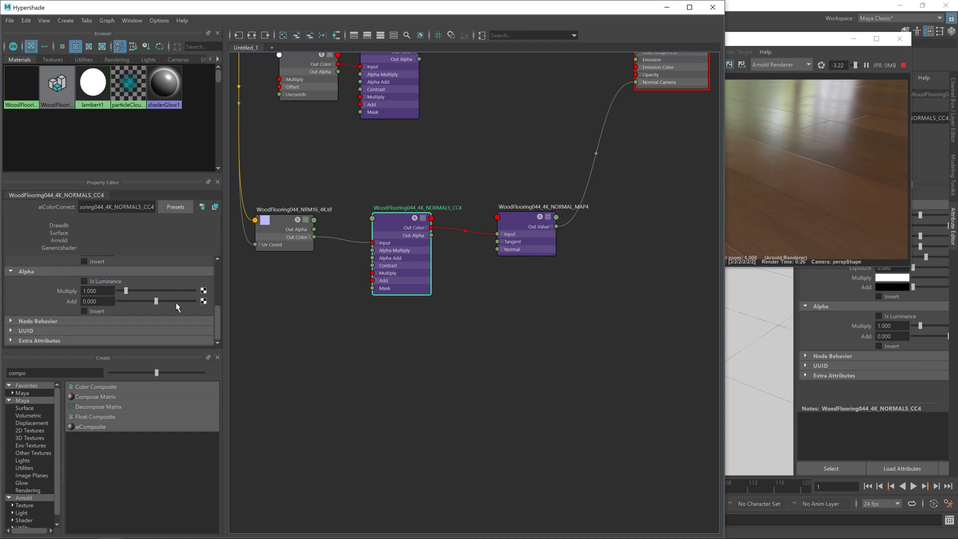
scroll(175, 302, "up", 6)
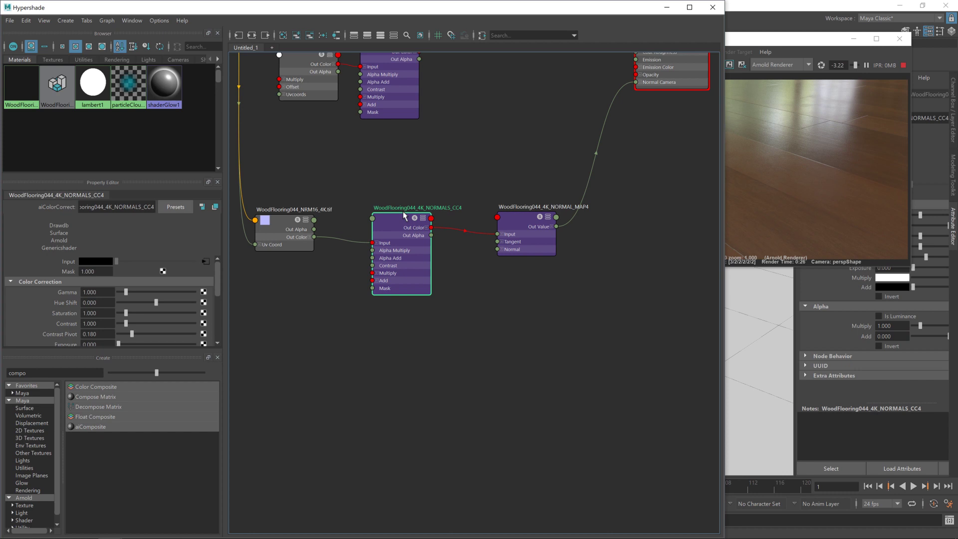
left_click_drag(389, 217, 357, 201)
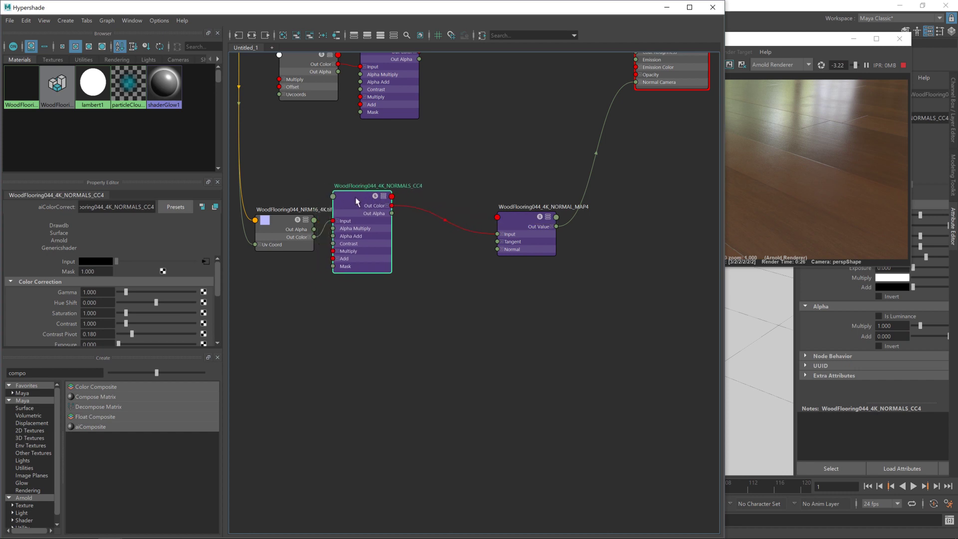
left_click_drag(540, 215, 587, 213)
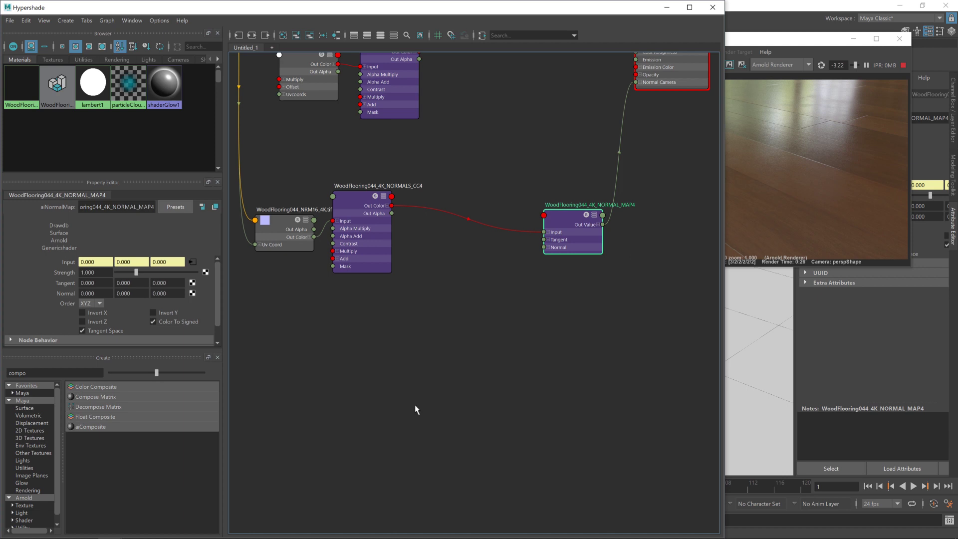
left_click_drag(586, 205, 446, 200)
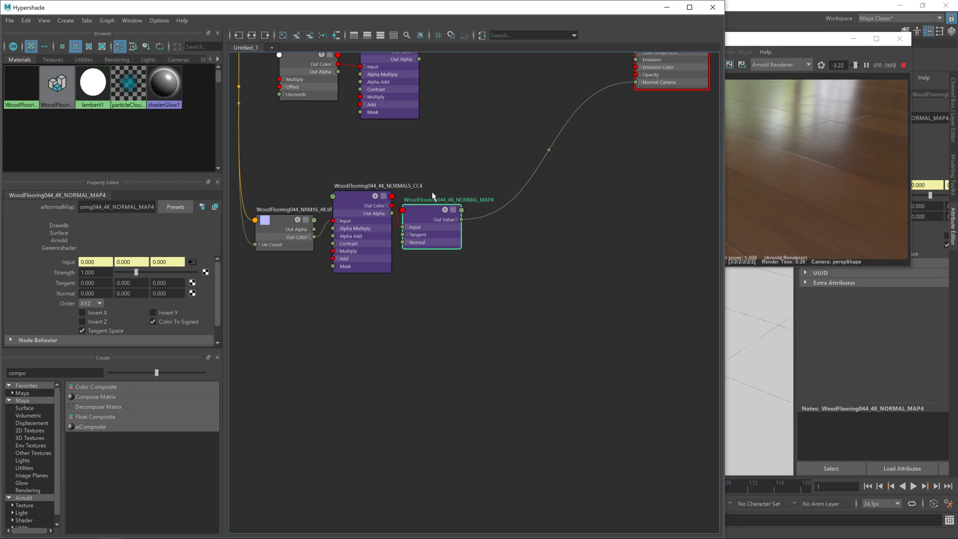
right_click(269, 349)
left_click(269, 350)
- Add an aiImage node to the graph and name it SCRATCHES
double_click(39, 373)
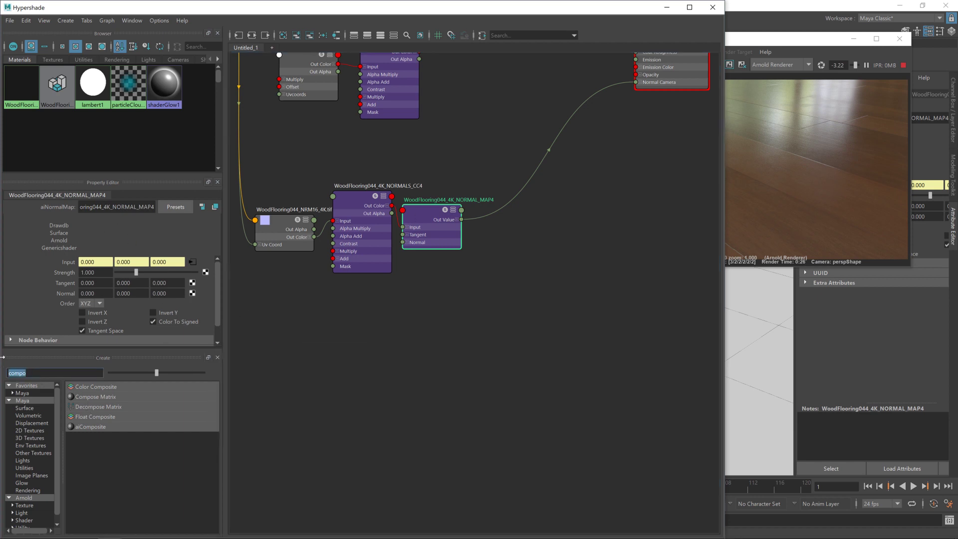
type("image")
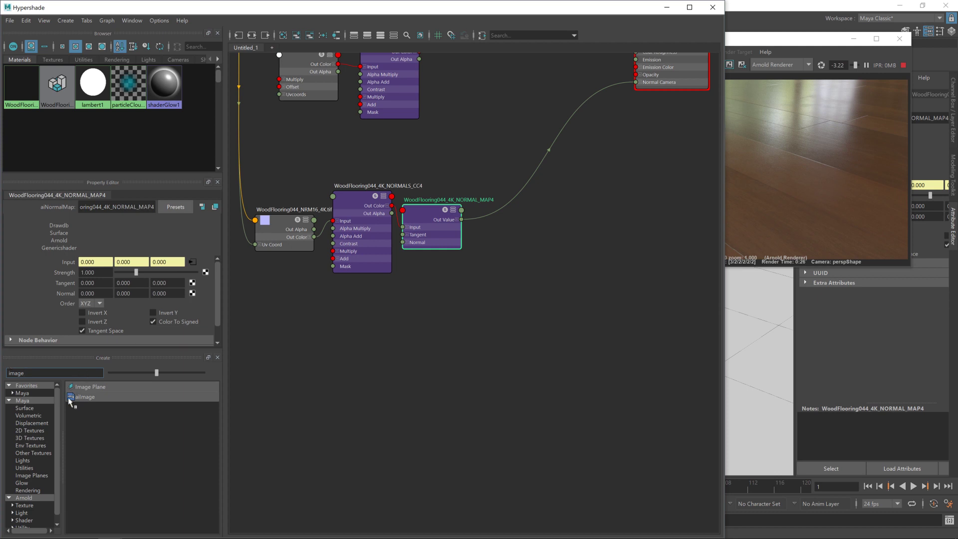
left_click(85, 397)
left_click_drag(336, 343, 271, 336)
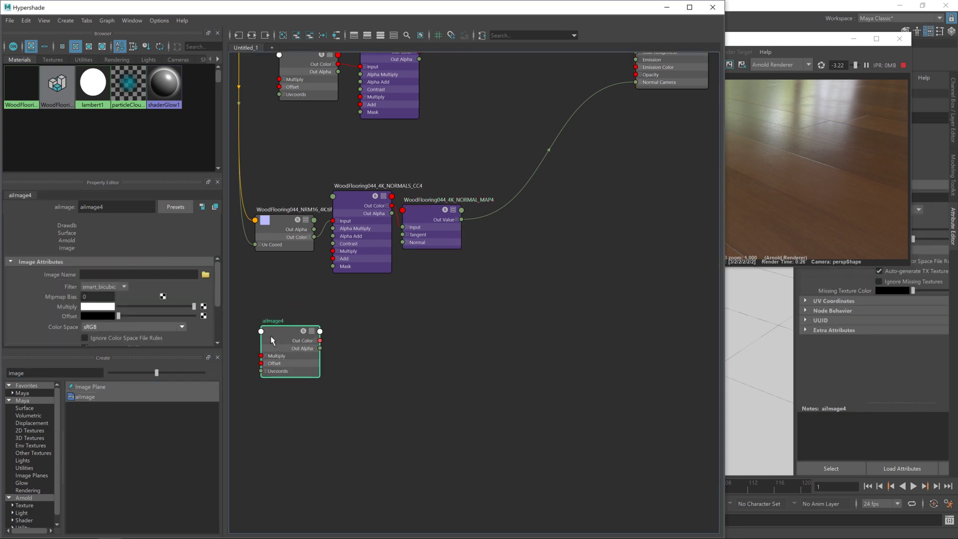
double_click(81, 207)
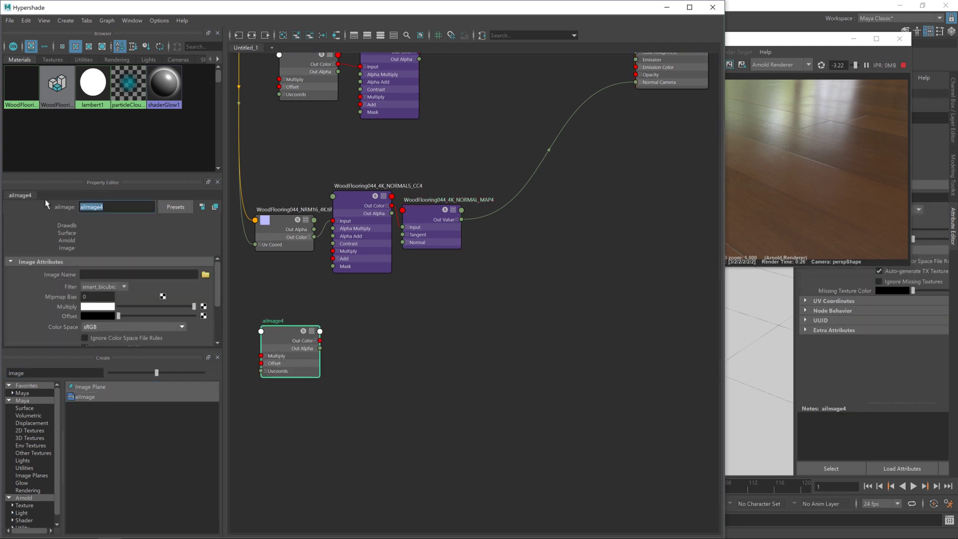
type("SCRATCHES")
key("Return")
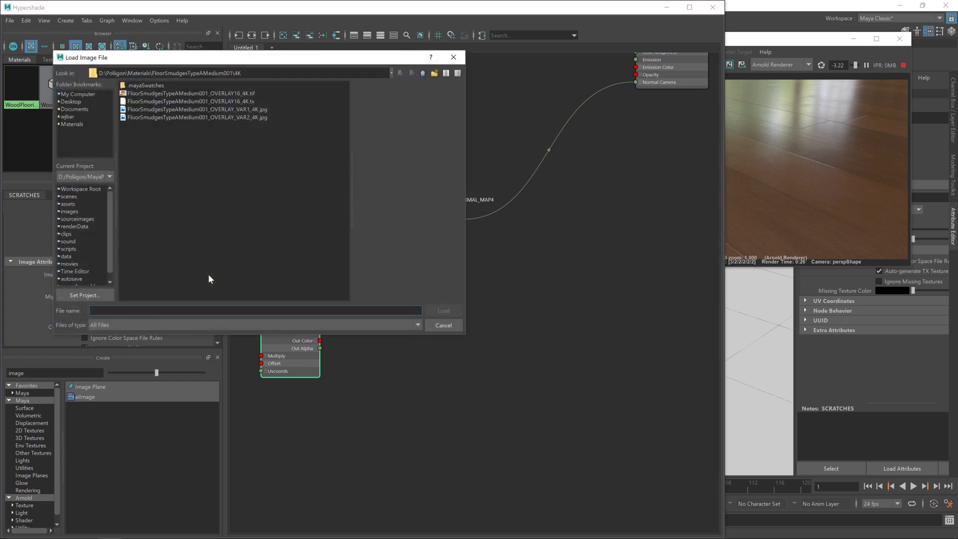
- Load GunScratches003_OVERLAY16_4K.tif into SCRATCHES and set its colour space to Raw
left_click(72, 125)
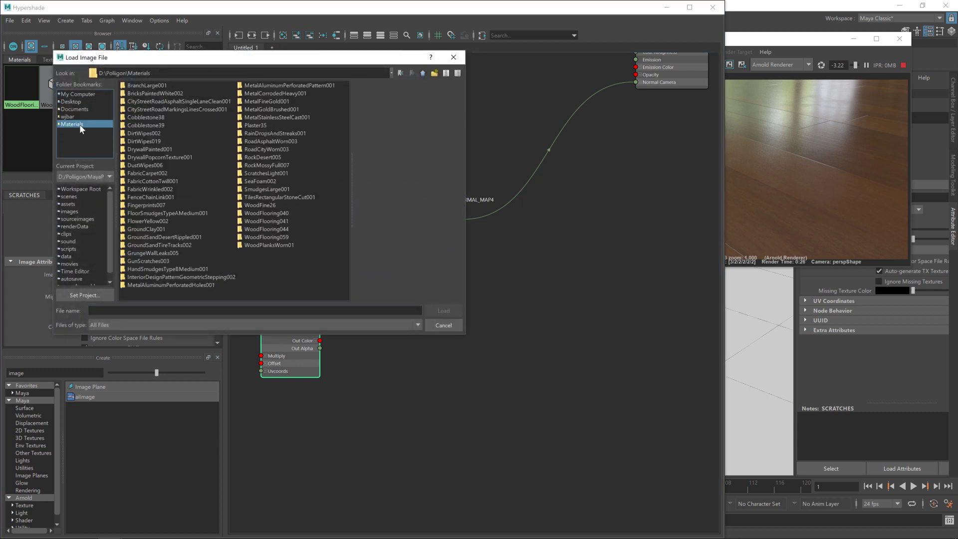
double_click(155, 260)
double_click(134, 94)
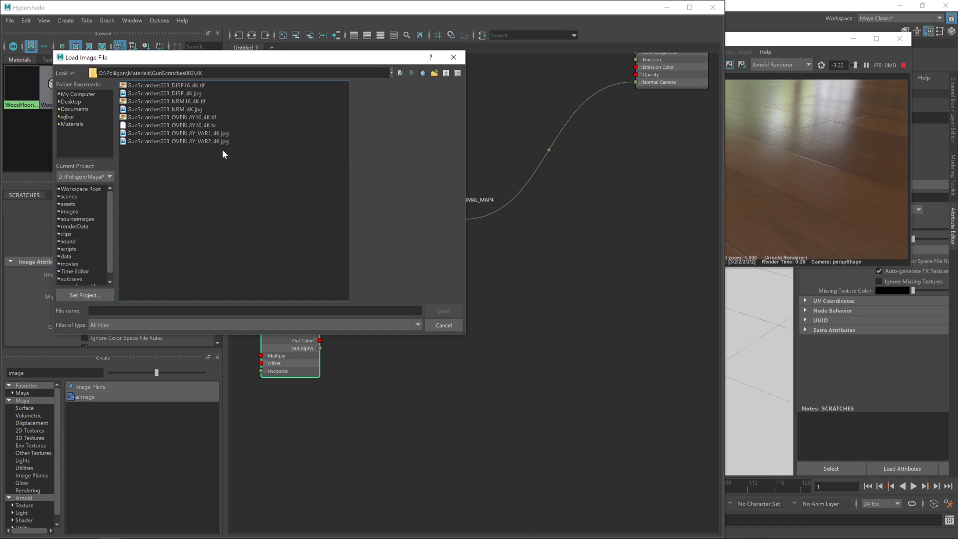
left_click(211, 119)
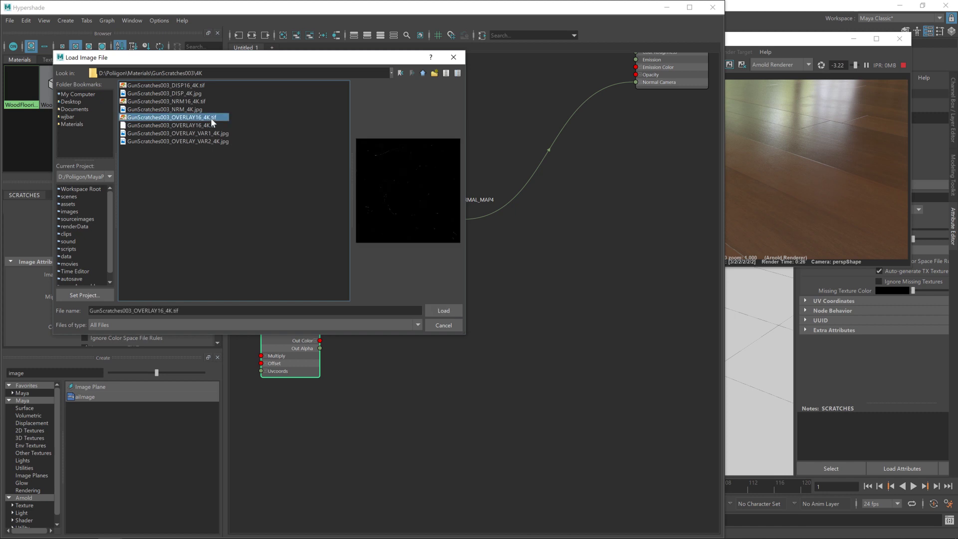
left_click(444, 311)
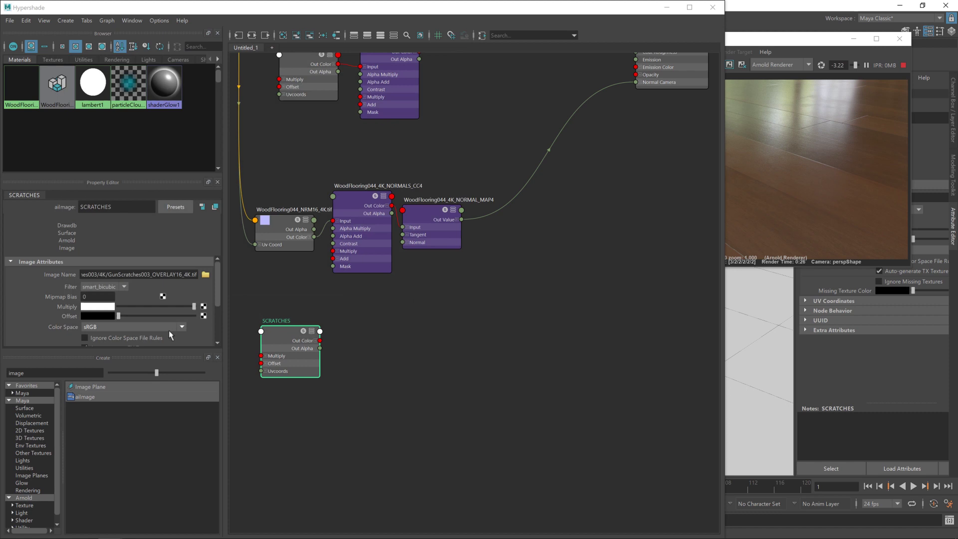
scroll(127, 286, "down", 1)
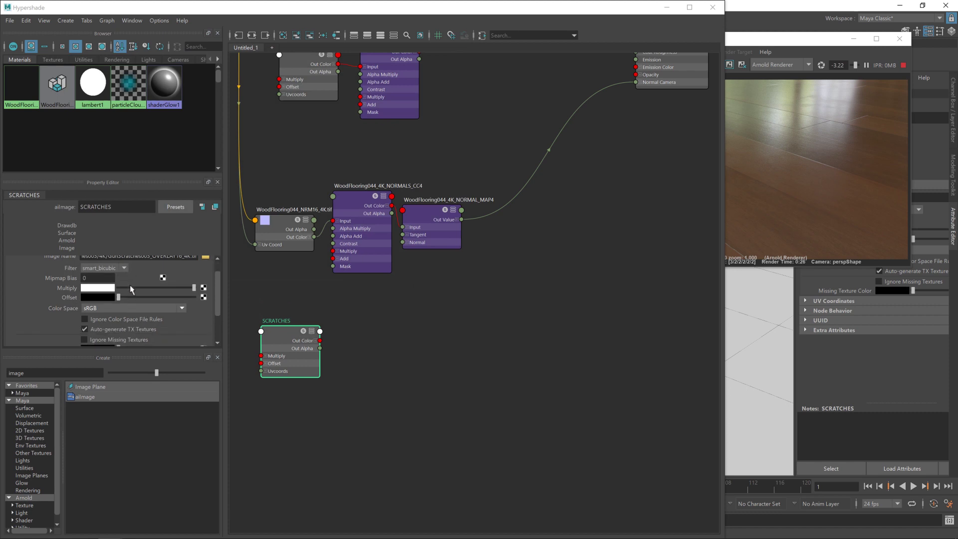
left_click(117, 308)
scroll(110, 390, "up", 2)
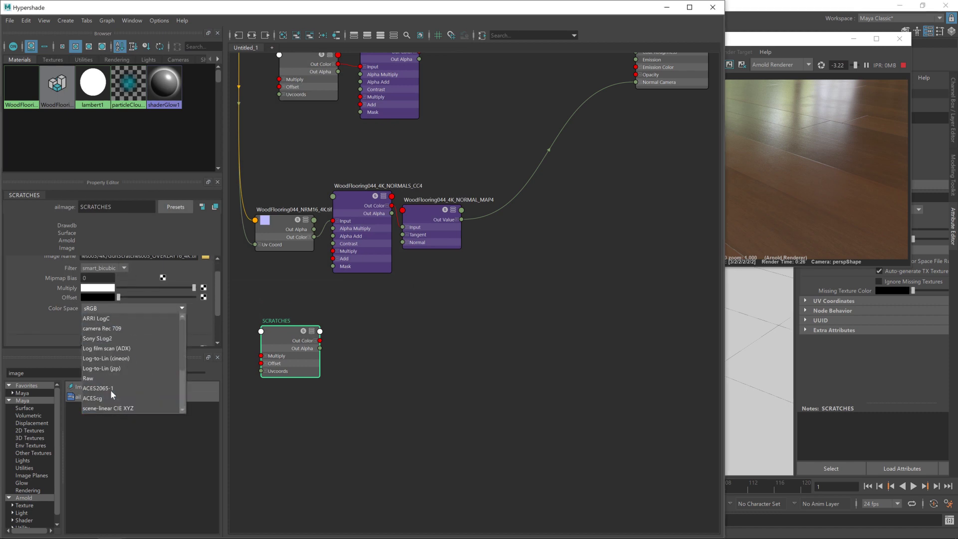
left_click(116, 379)
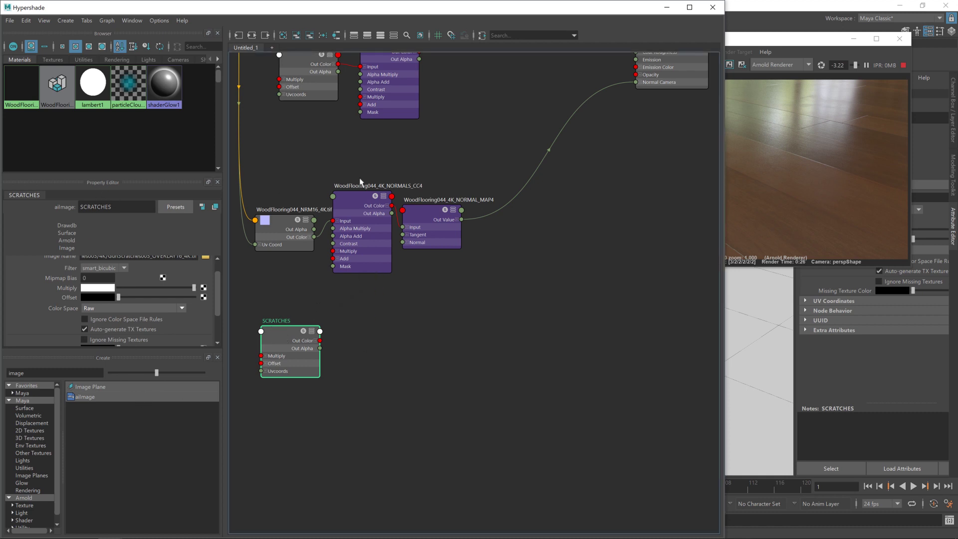
- Add an aiColorToFloat1 node and wire SCRATCHES' Out Color into its Input
middle_click_drag(547, 110, 520, 214, "alt")
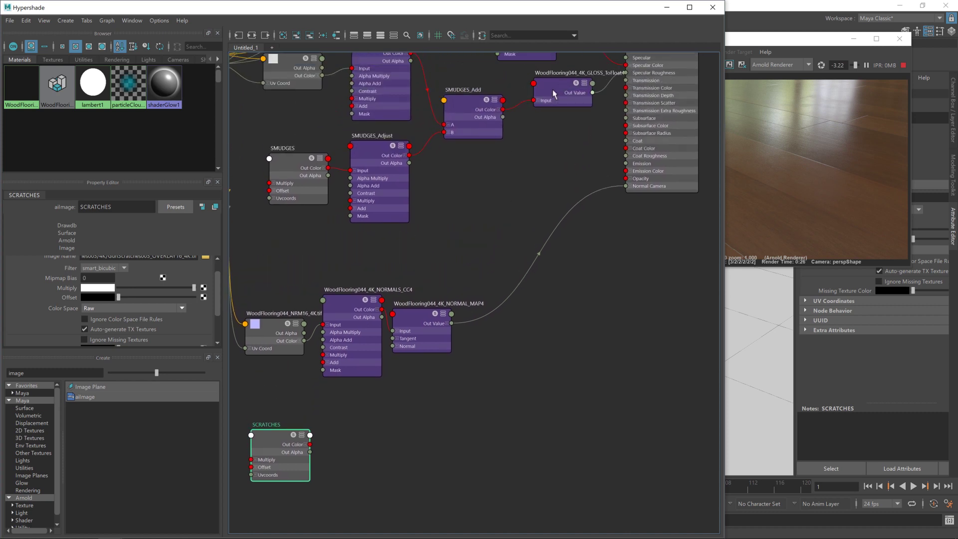
middle_click_drag(483, 209, 521, 133, "alt")
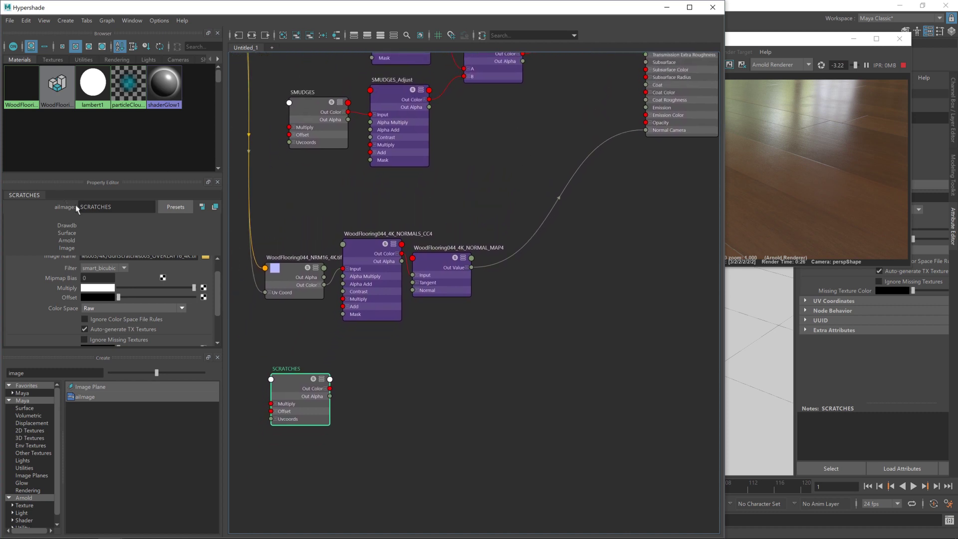
double_click(70, 373)
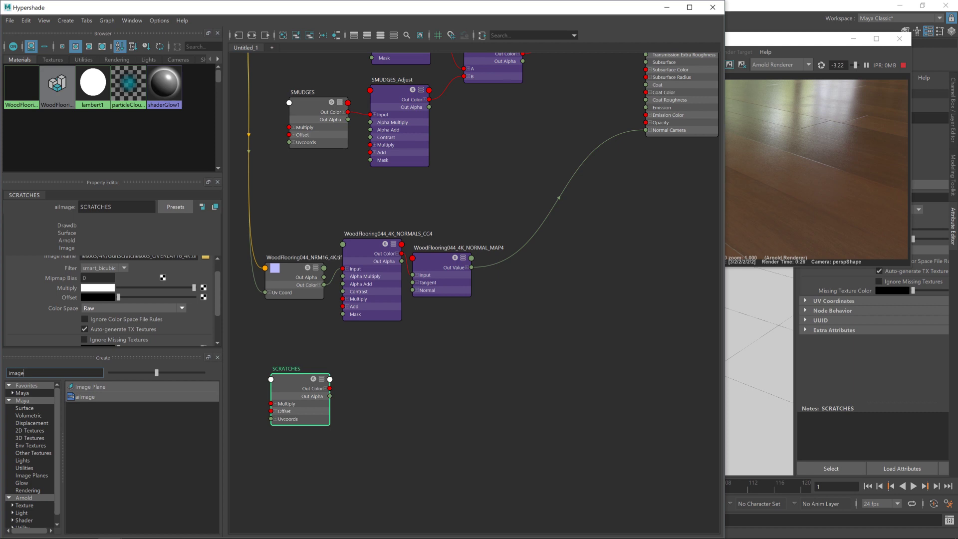
key("BackSpace")
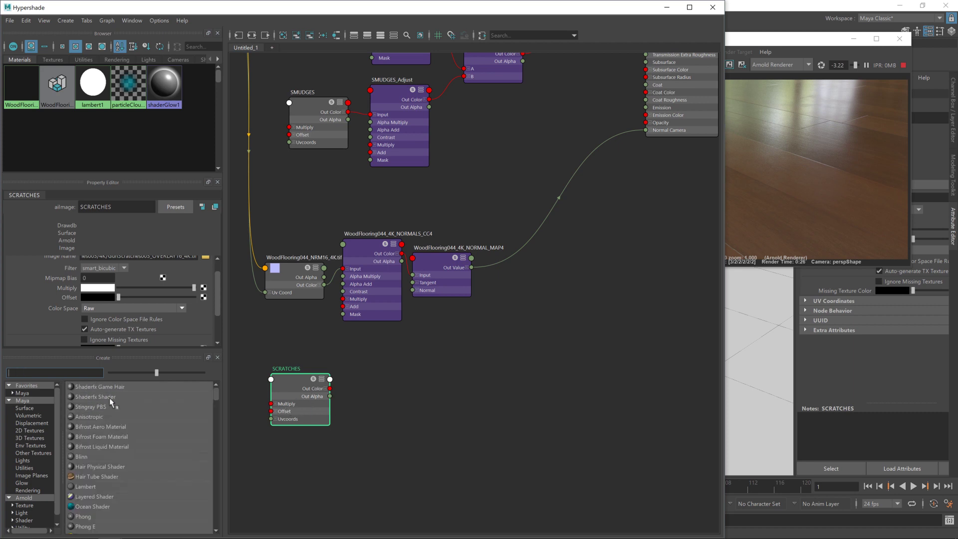
type("float")
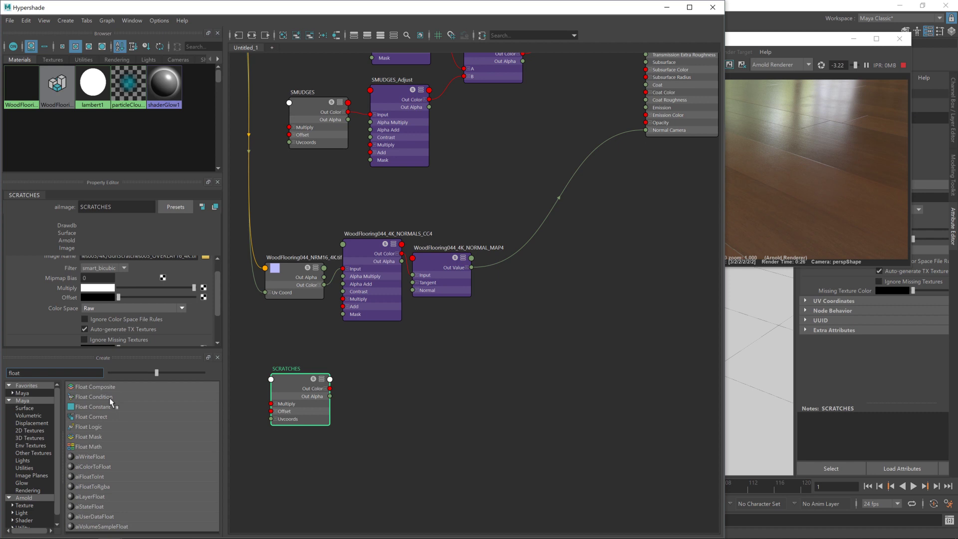
left_click(106, 465)
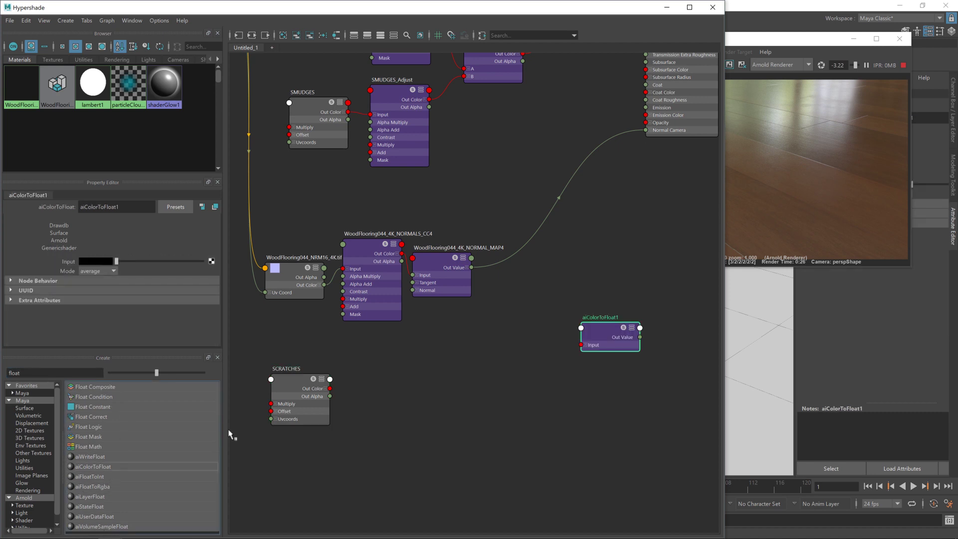
left_click(383, 358)
left_click_drag(383, 359, 359, 380)
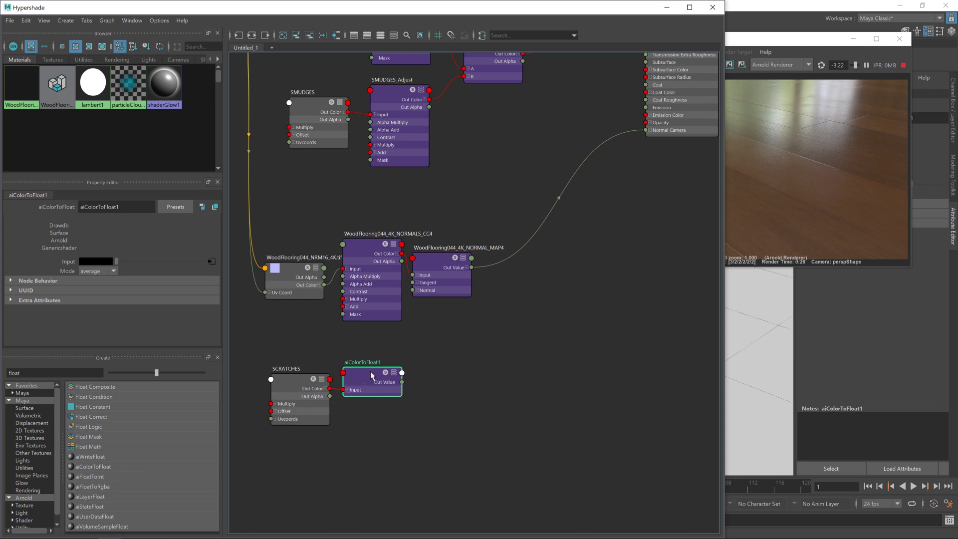
left_click(448, 369)
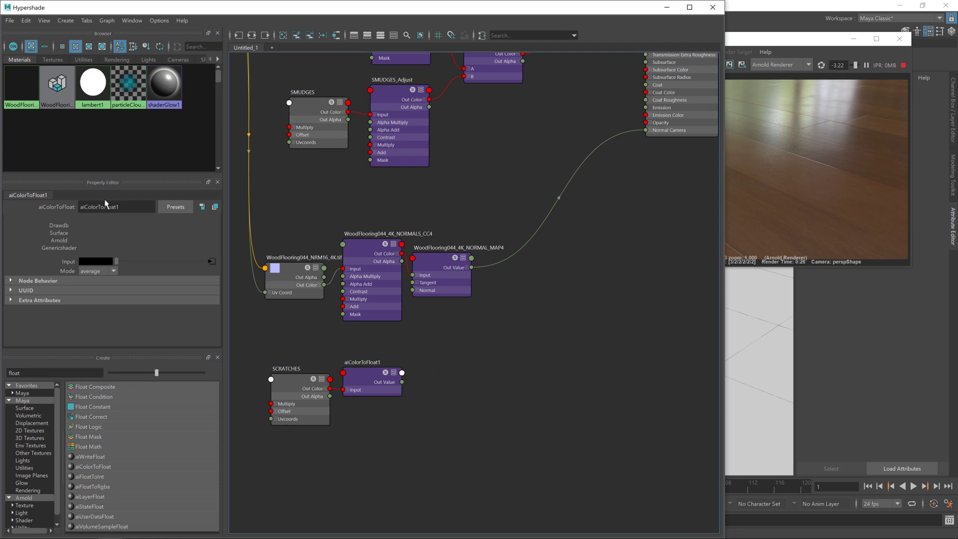
double_click(14, 373)
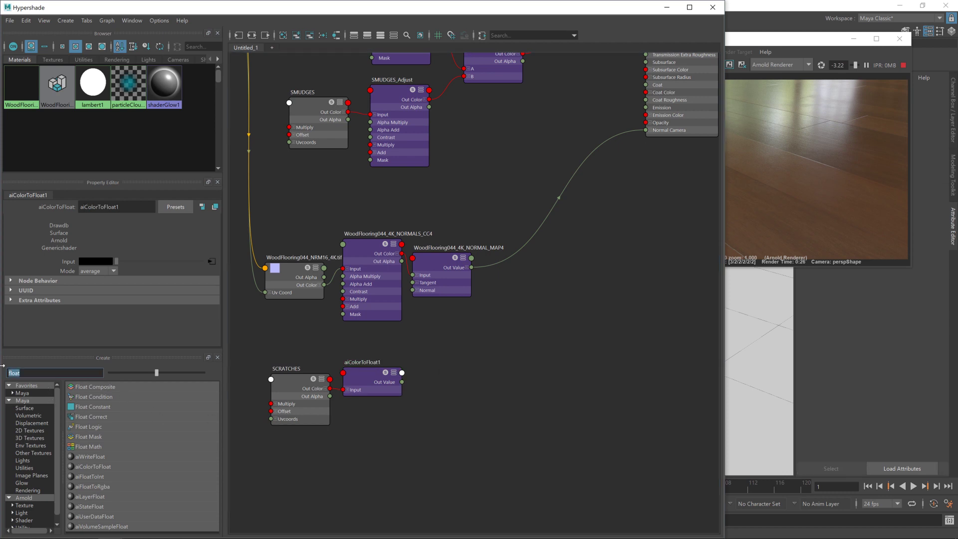
- Create an aiBump2d1 node and place it beside NORMAL_MAP4
type("bump")
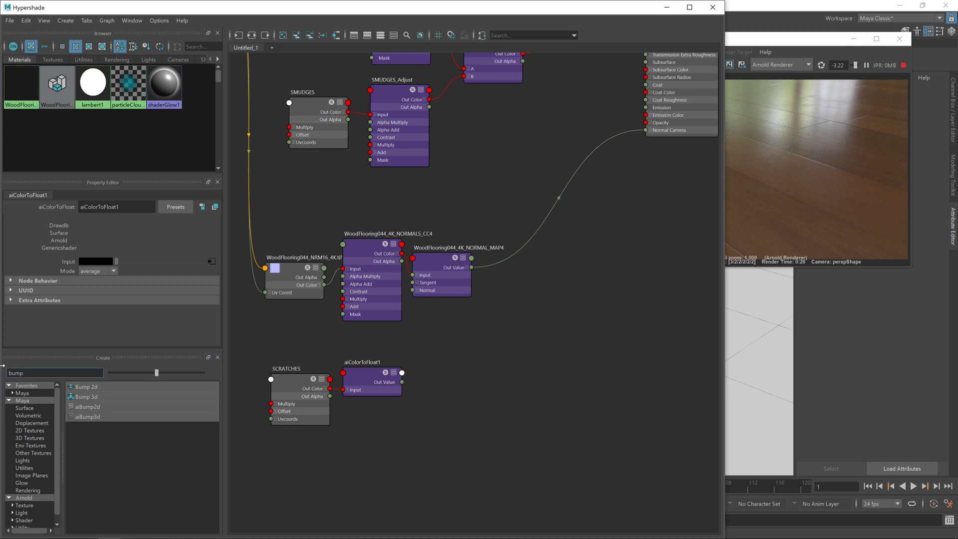
left_click(94, 406)
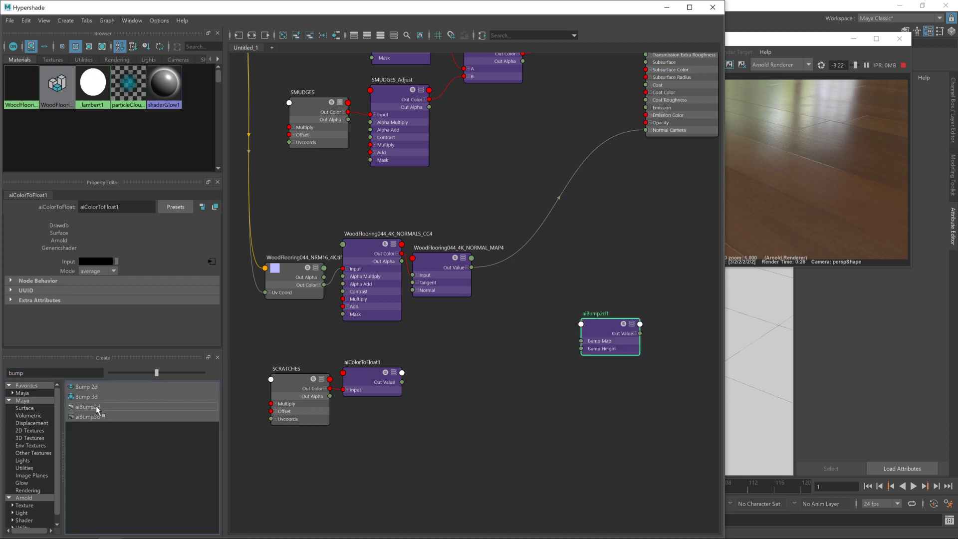
left_click_drag(607, 328, 540, 281)
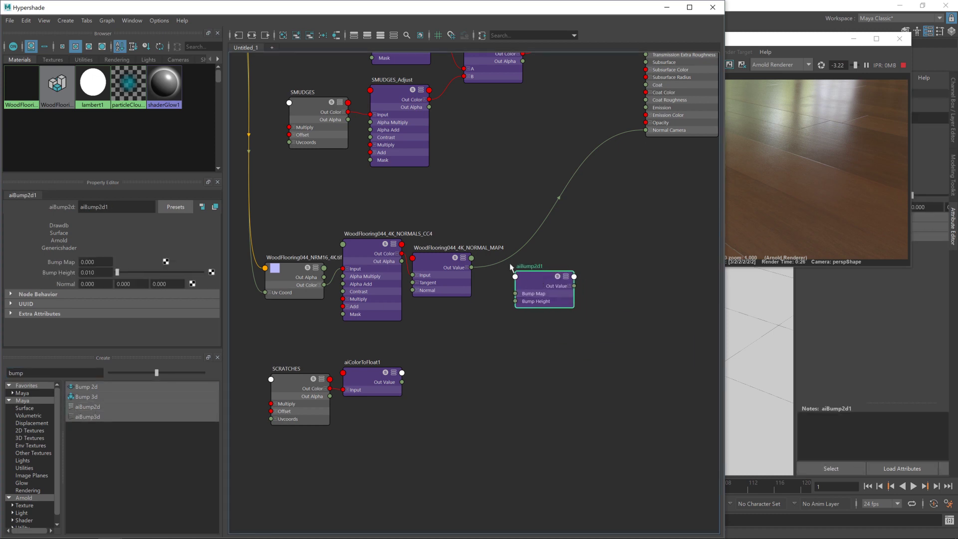
double_click(25, 372)
type("SCRATC")
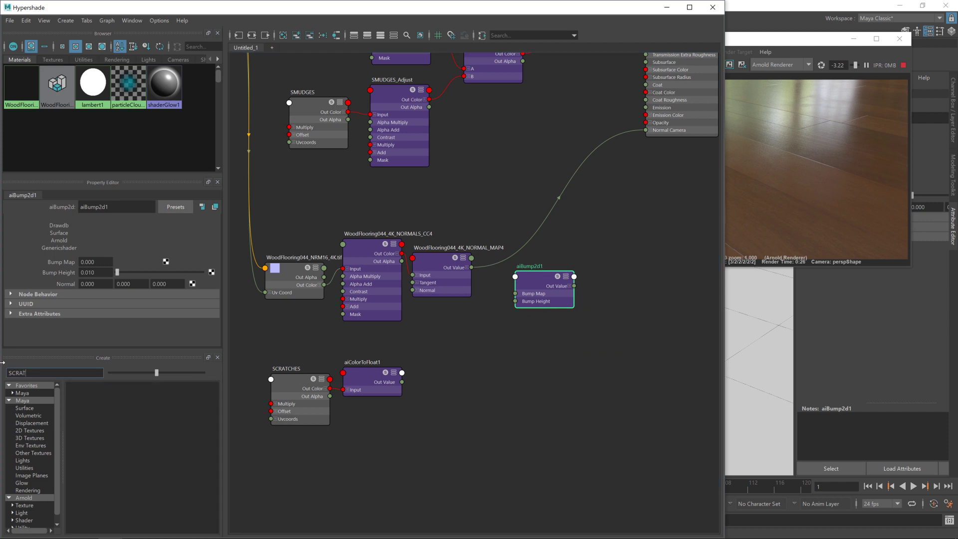
key("BackSpace")
key("BackSpace")
key("BackSpace")
key("BackSpace")
key("BackSpace")
key("BackSpace")
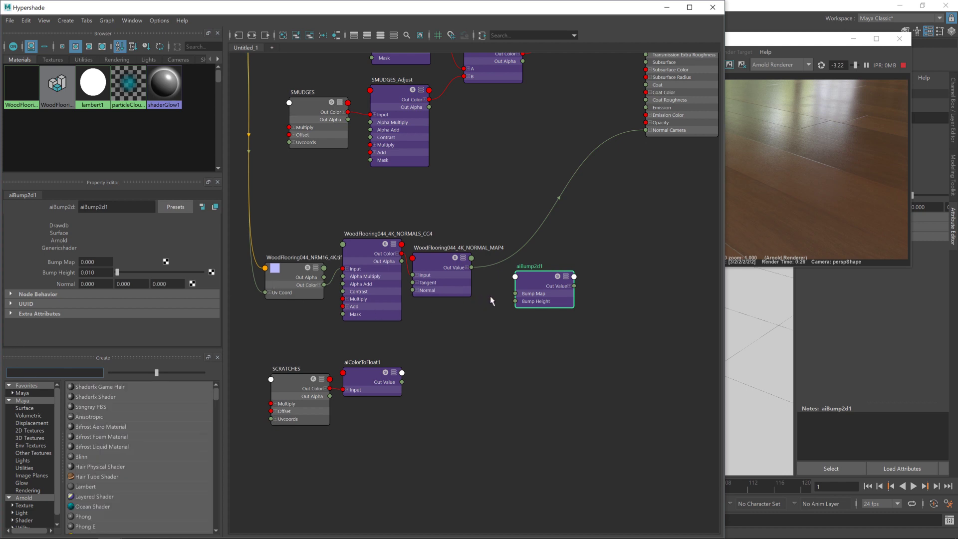
- Show aiBump2d1's Bump Map and Bump Height rows and drag NORMAL_MAP4's Out Value onto it
left_click_drag(532, 278, 538, 278)
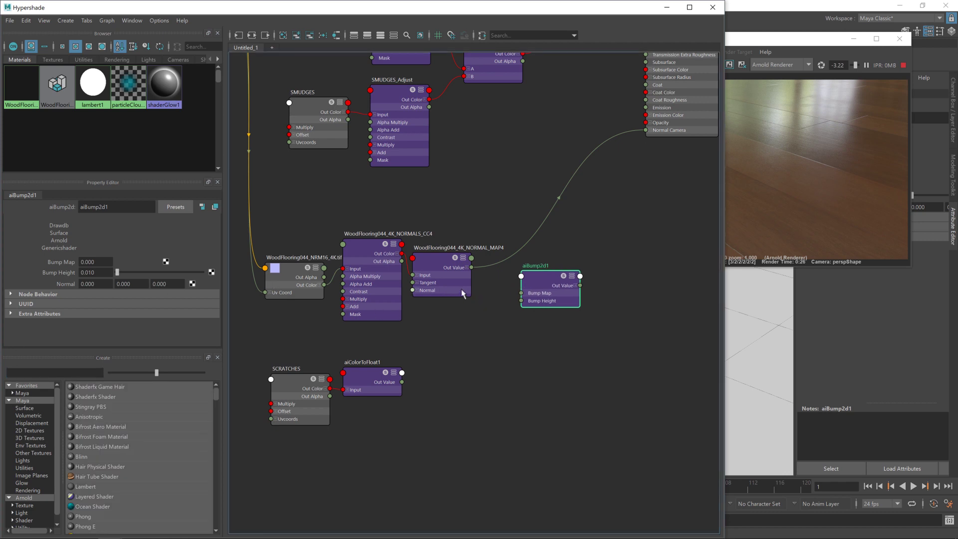
left_click(572, 276)
left_click(572, 276)
left_click(571, 276)
left_click(571, 275)
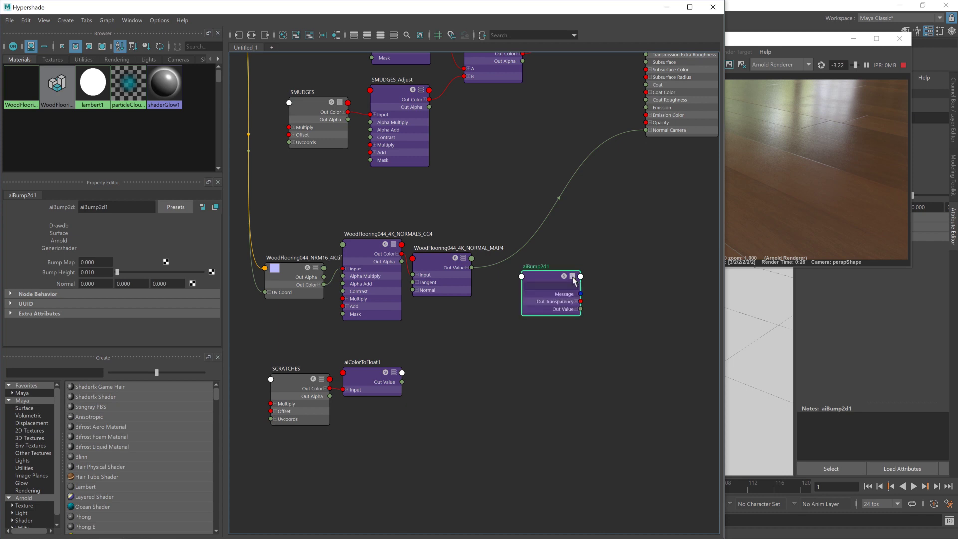
left_click(572, 276)
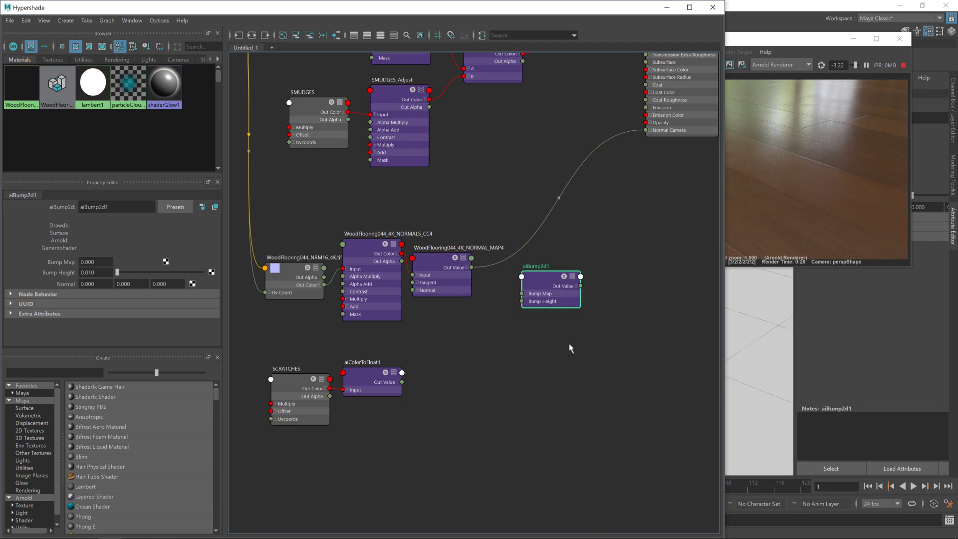
left_click_drag(542, 285, 549, 291)
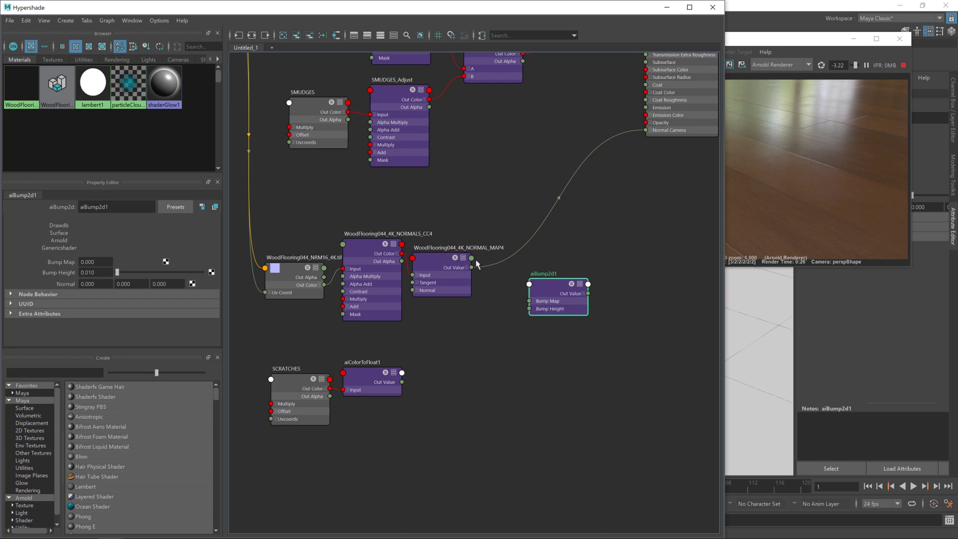
left_click_drag(472, 268, 529, 285)
- Connect NORMAL_MAP4 to aiBump2d1's normal input
left_click(530, 285)
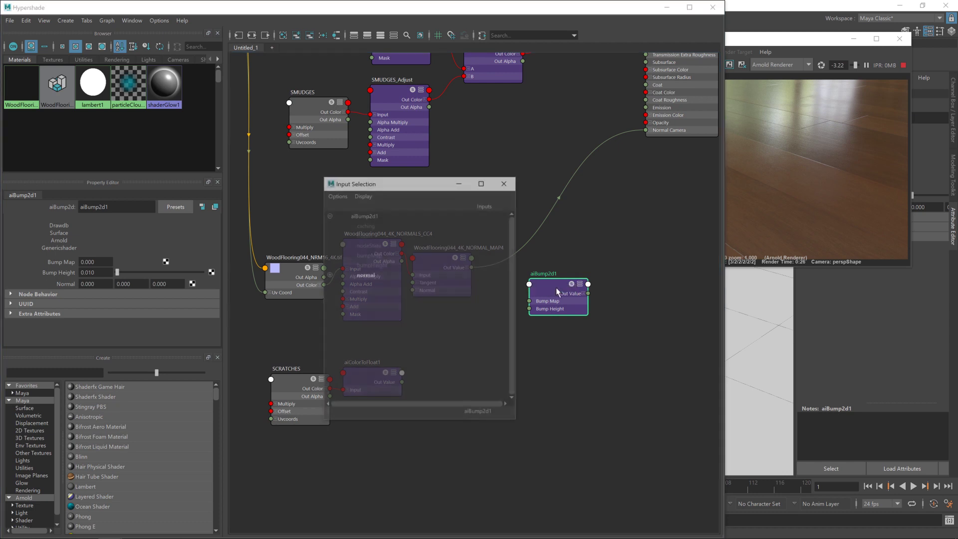
left_click(376, 274)
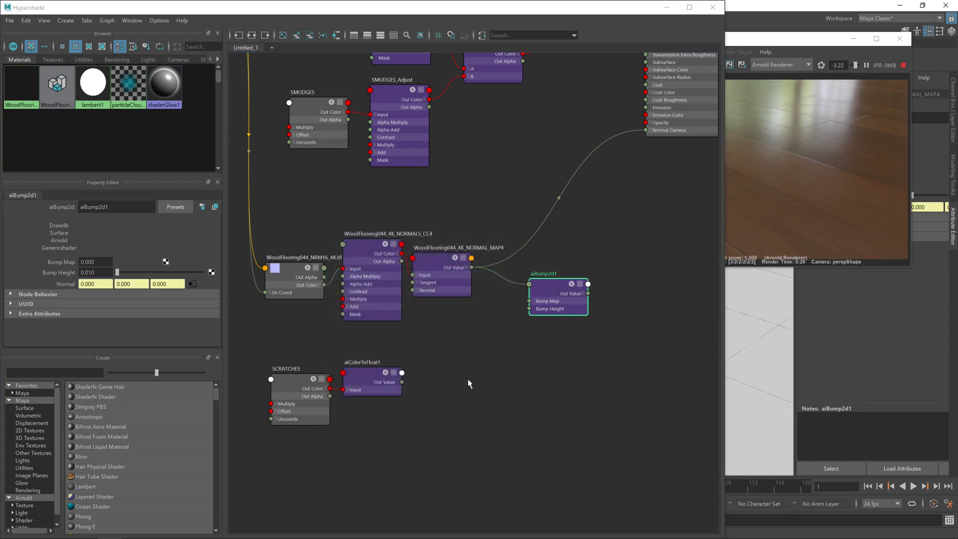
left_click_drag(546, 286, 538, 289)
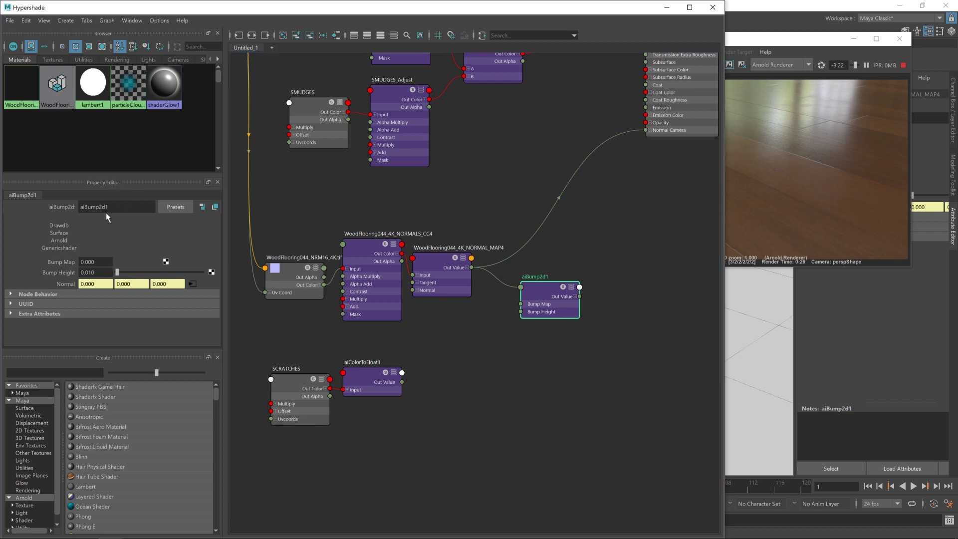
- Rename the bump node SCRATCHES_Add and feed its Out Value into the shader's Normal Camera
double_click(118, 206)
type("SCRATCHES_Add")
key("Return")
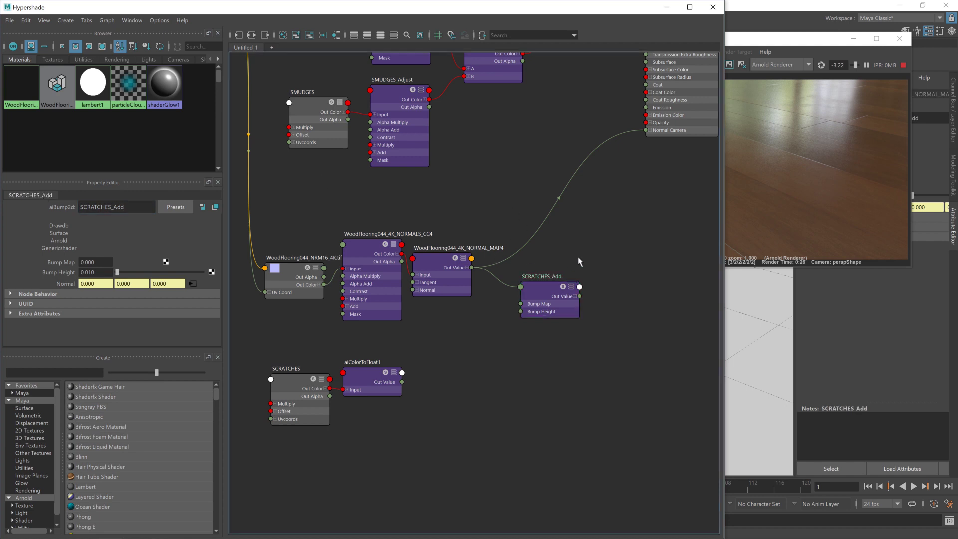
left_click_drag(543, 292, 529, 283)
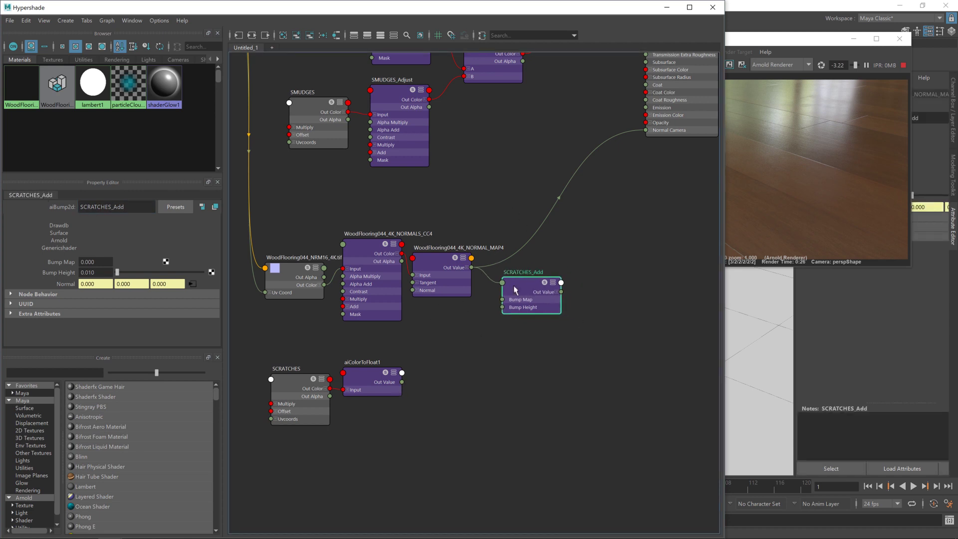
left_click_drag(560, 292, 653, 131)
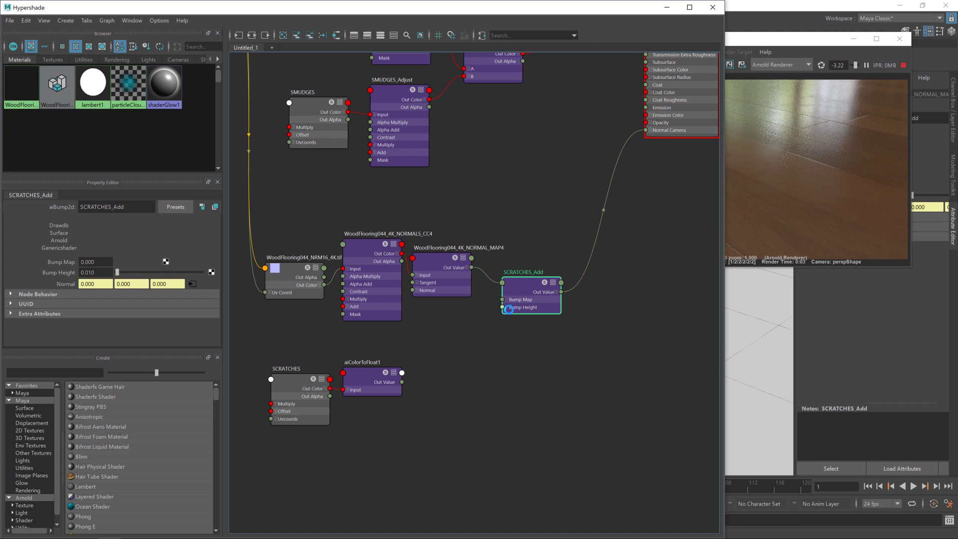
- Connect aiColorToFloat1's Out Value to SCRATCHES_Add's Bump Map and check the Render View
left_click(498, 428)
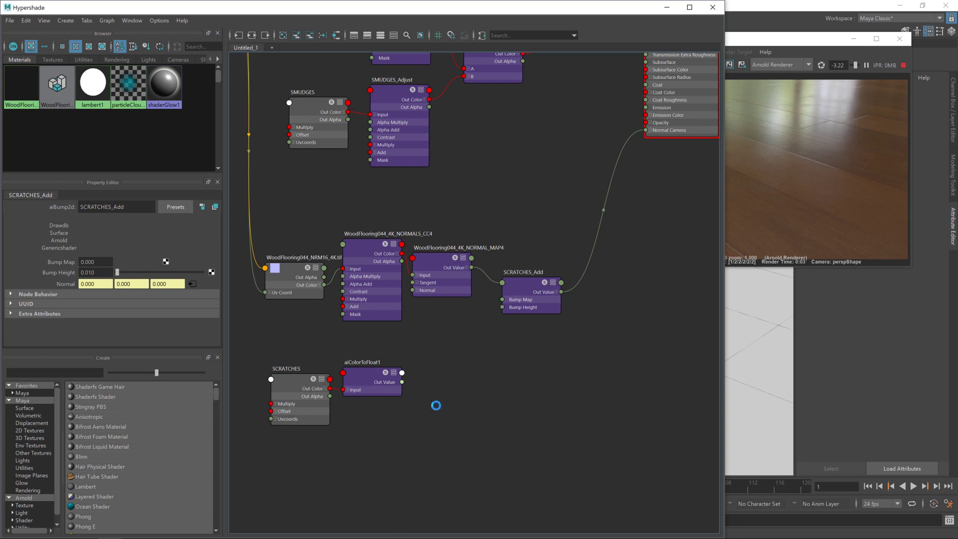
left_click_drag(402, 383, 504, 297)
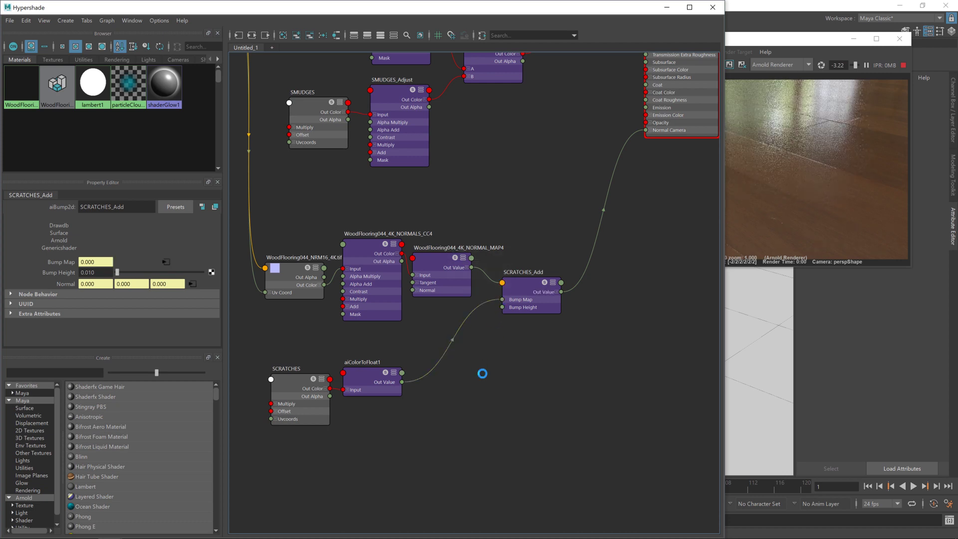
left_click(784, 179)
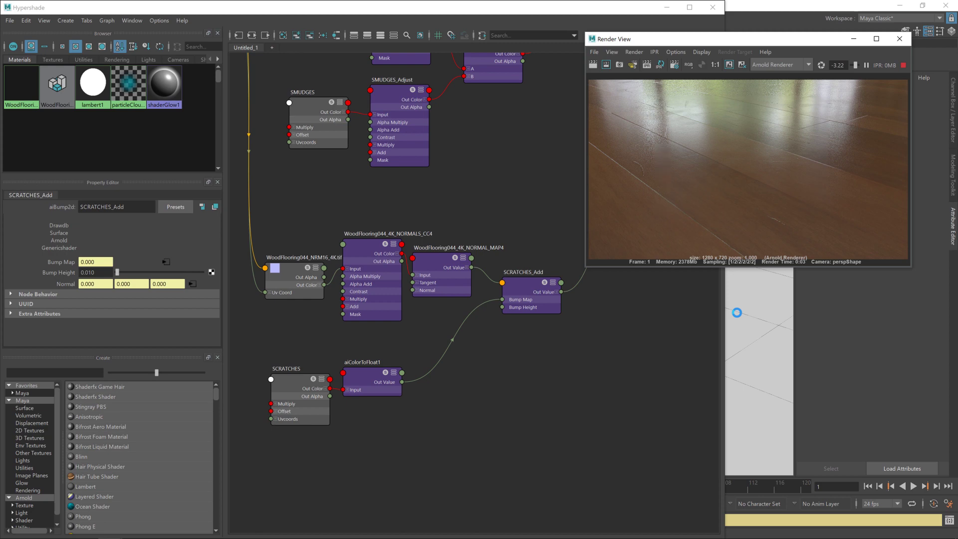
- Try SCRATCHES_Add Bump Heights of -1 and -0.05, settling on -0.020
left_click(539, 298)
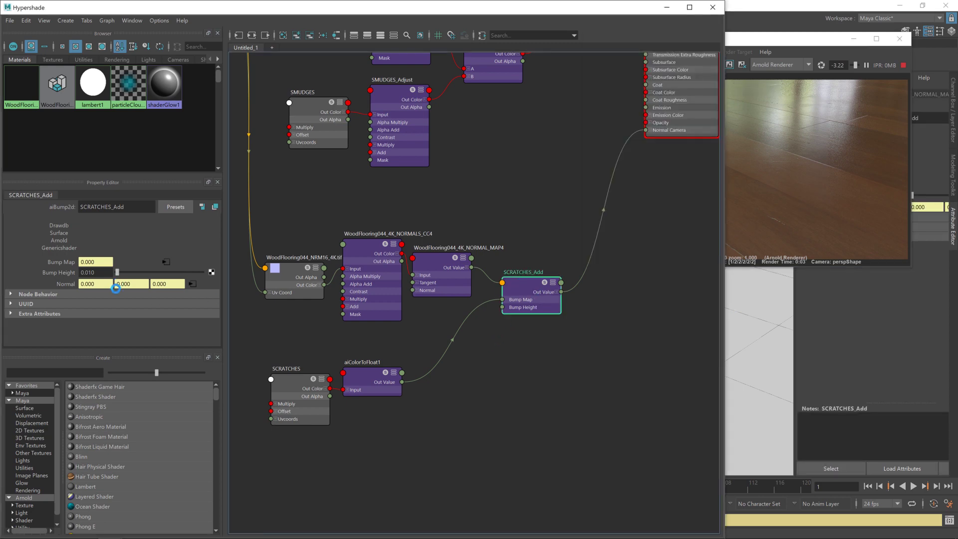
double_click(95, 273)
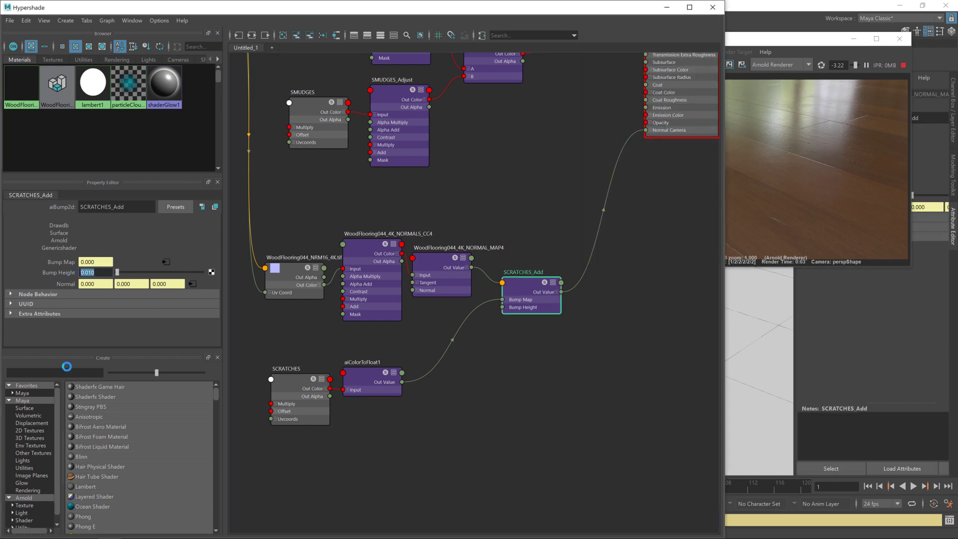
type("-1")
key("Return")
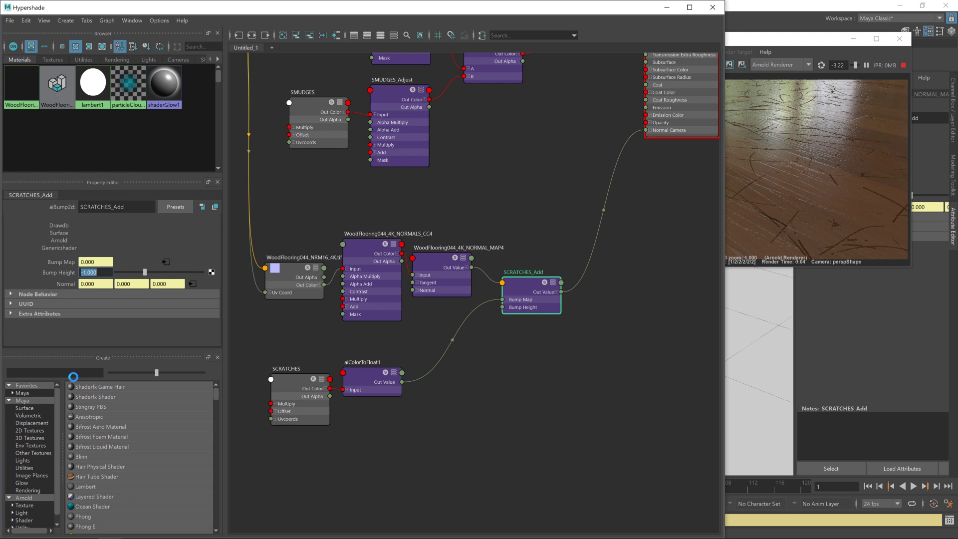
type("-0")
type(".05")
key("Return")
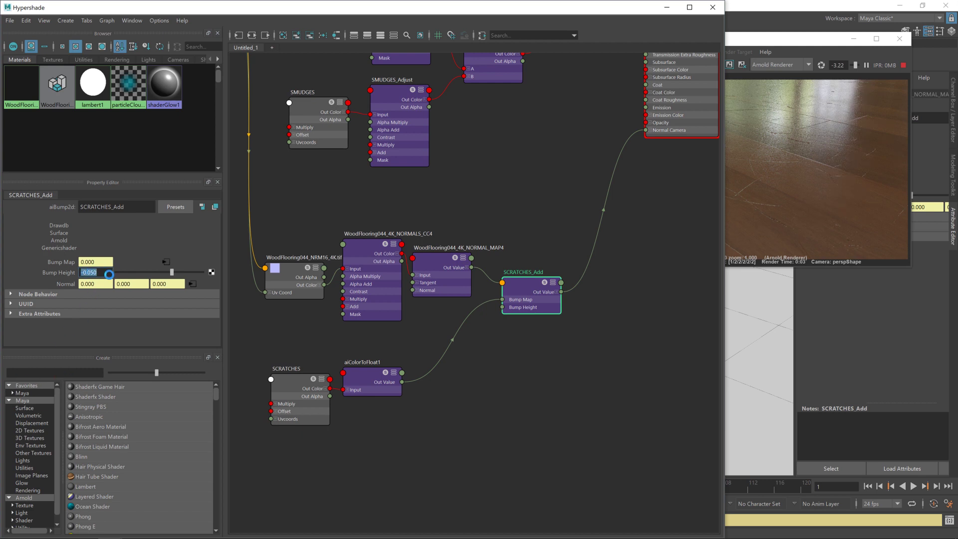
type("-")
type("0.020")
key("Return")
left_click(290, 401)
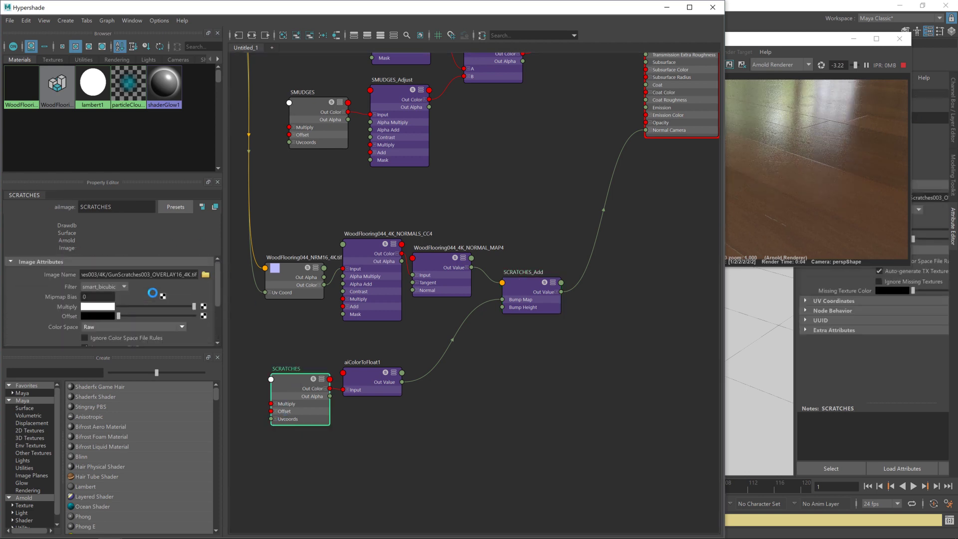
- Search the Create panel for texture nodes and browse the Arnold texture list
scroll(359, 417, "down", 5)
scroll(490, 405, "up", 3)
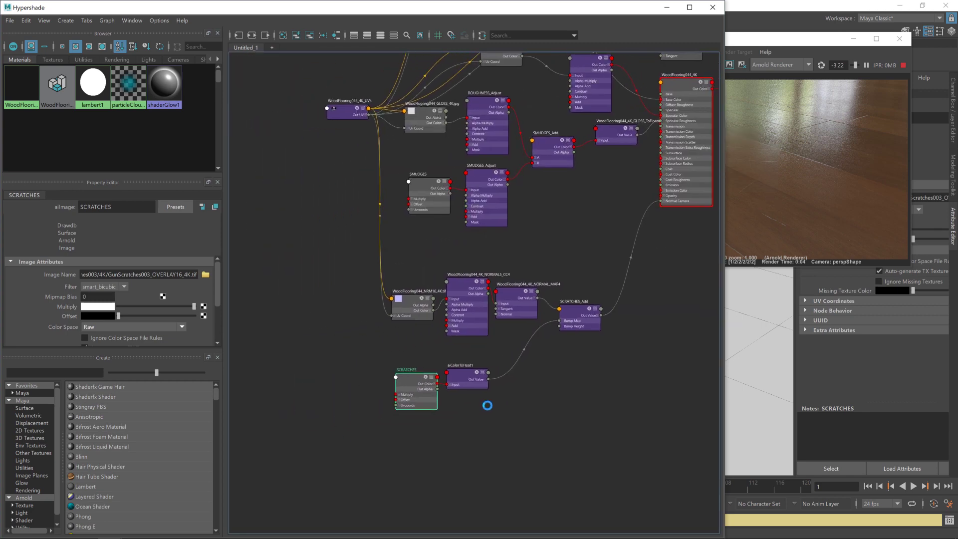
left_click(78, 375)
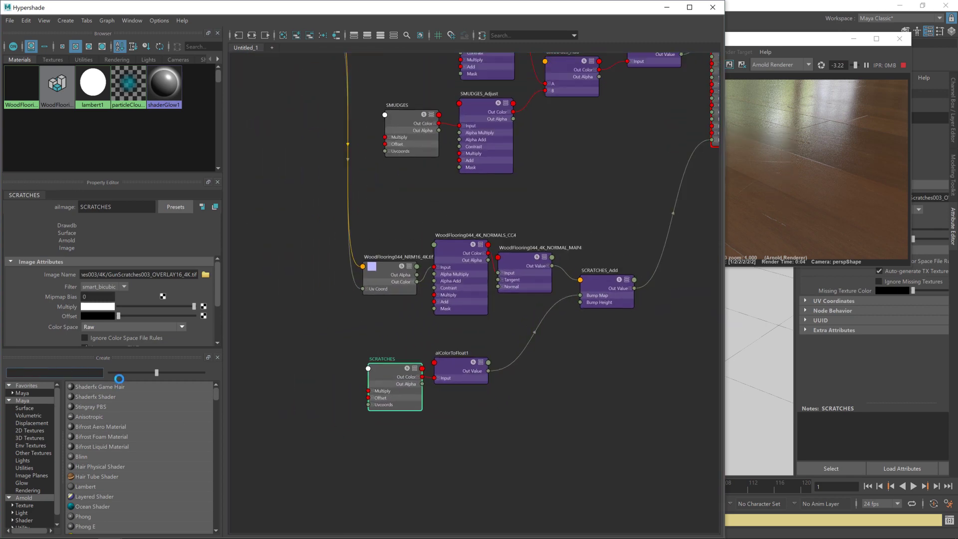
type("text")
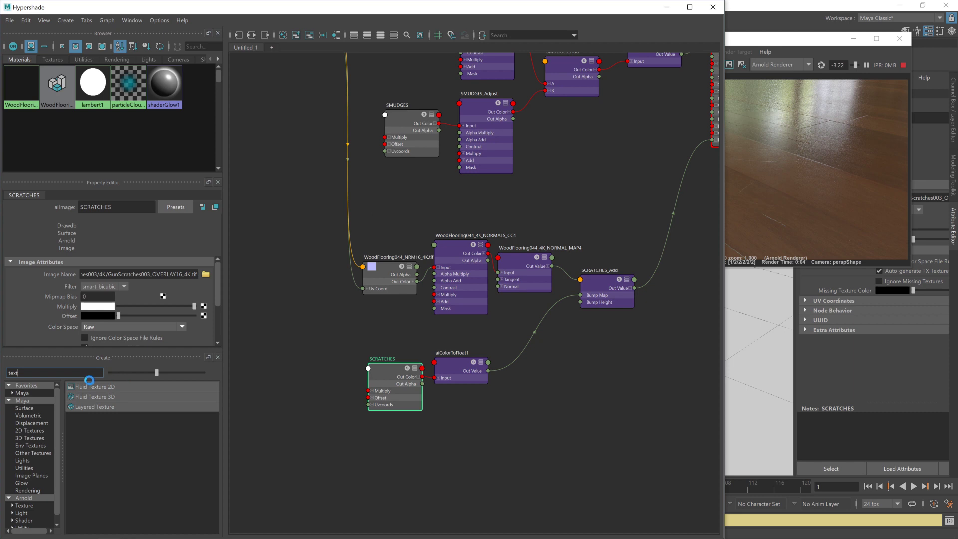
key("BackSpace")
key("BackSpace")
key("BackSpace")
type("co")
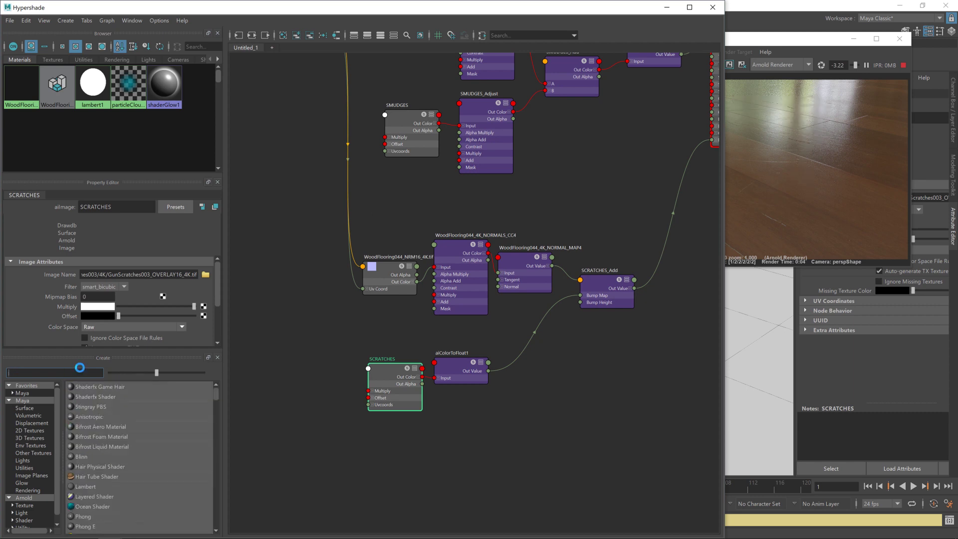
left_click(38, 505)
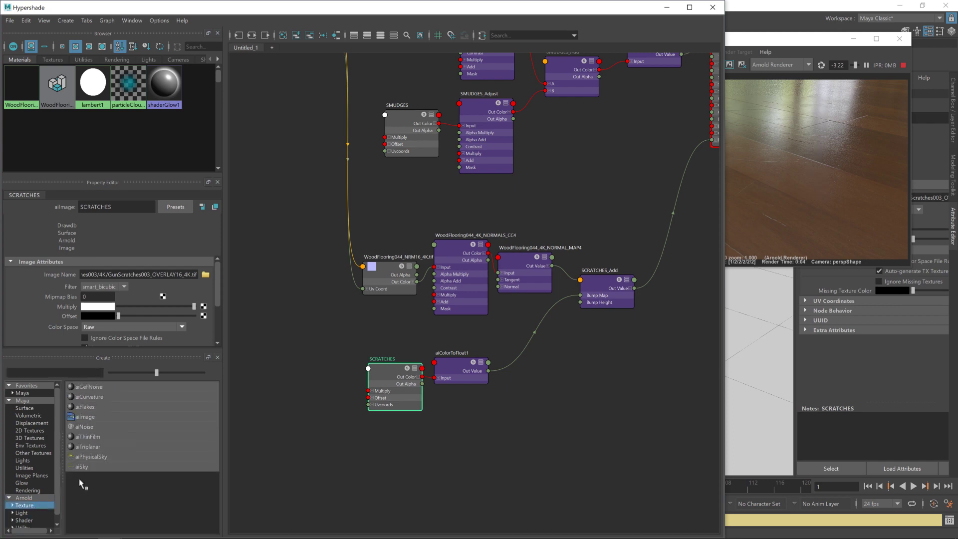
scroll(31, 519, "down", 1)
scroll(369, 222, "up", 8)
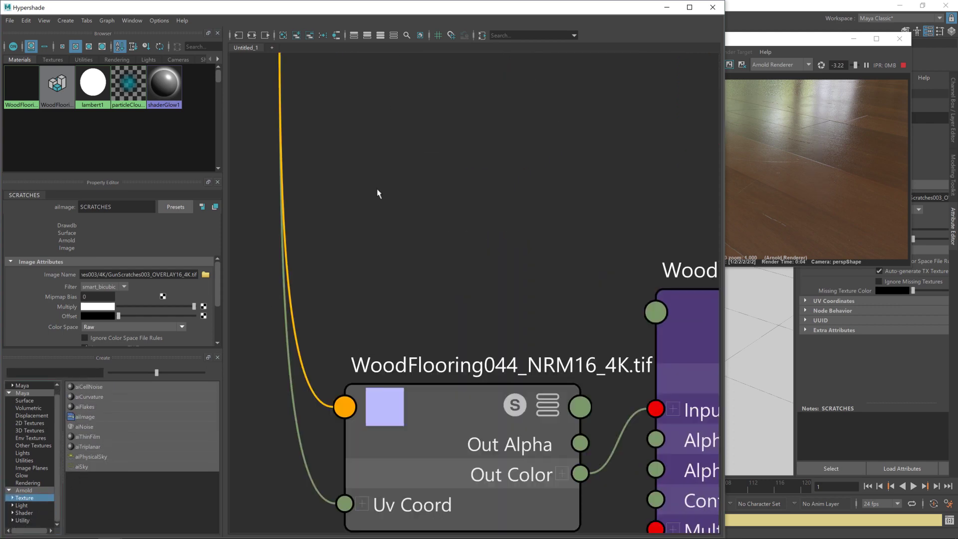
scroll(379, 192, "down", 10)
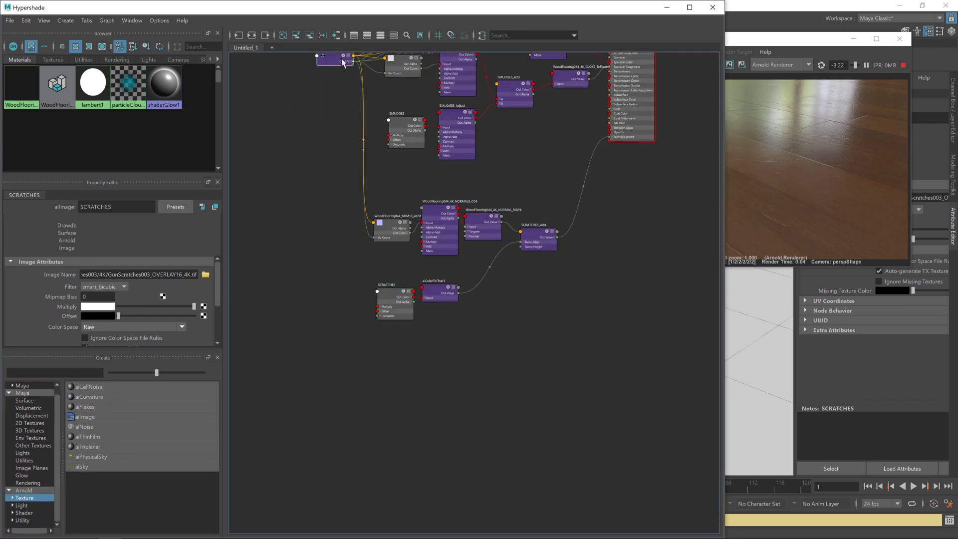
- Paste a copy of WoodFlooring044_4K_UV4 and wire its Out UV into SCRATCHES' Uvcoords
left_click(343, 62)
middle_click_drag(369, 174, 371, 206, "alt")
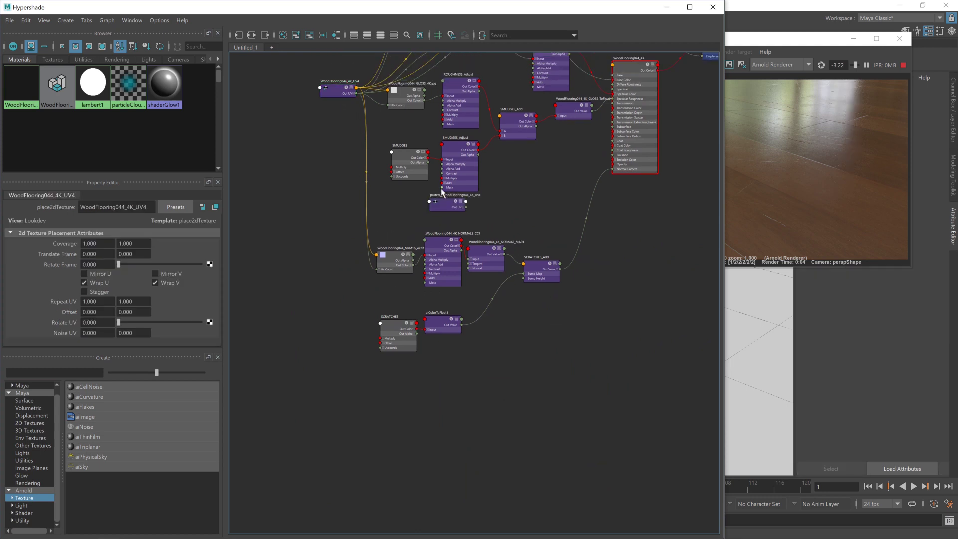
key("ctrl+v")
scroll(374, 374, "up", 4)
scroll(374, 374, "down", 3)
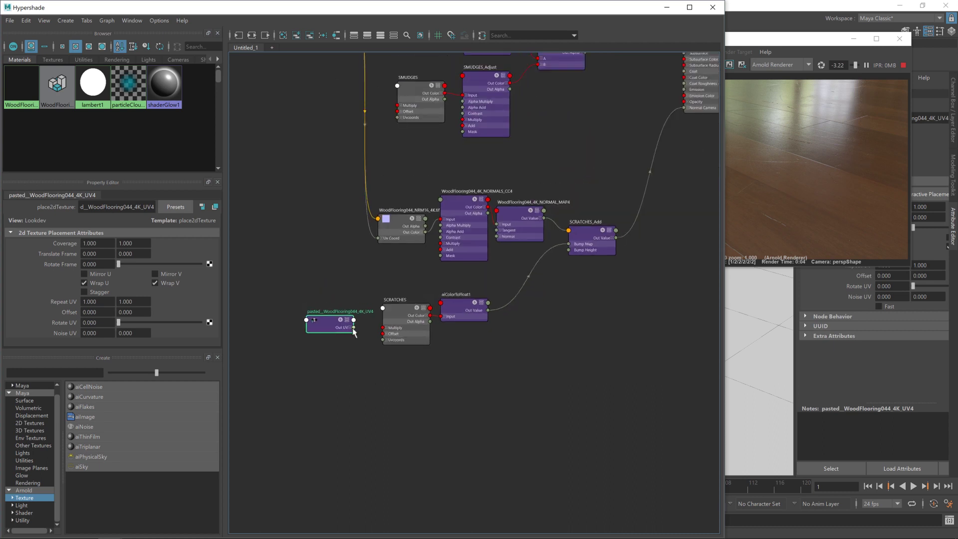
left_click_drag(354, 332, 383, 339)
scroll(327, 188, "down", 2)
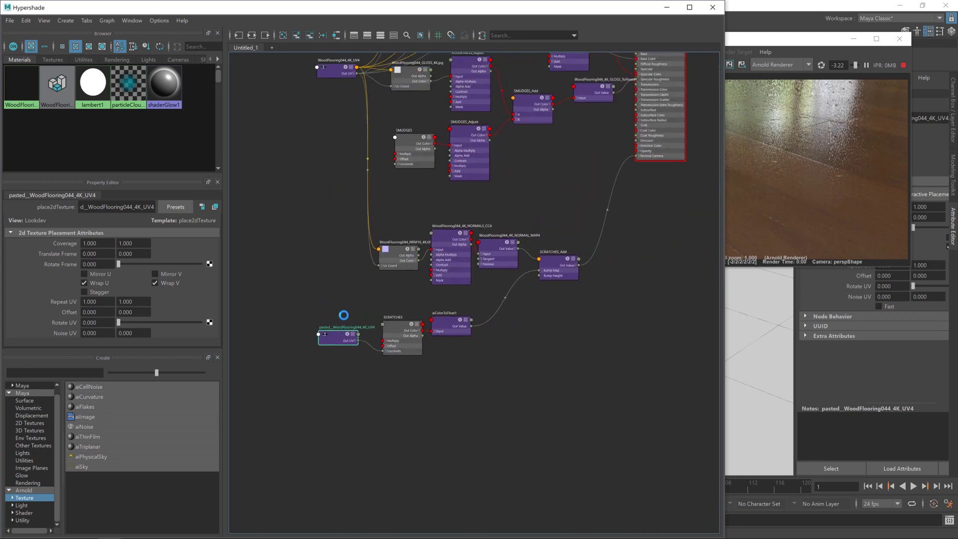
scroll(385, 434, "up", 4)
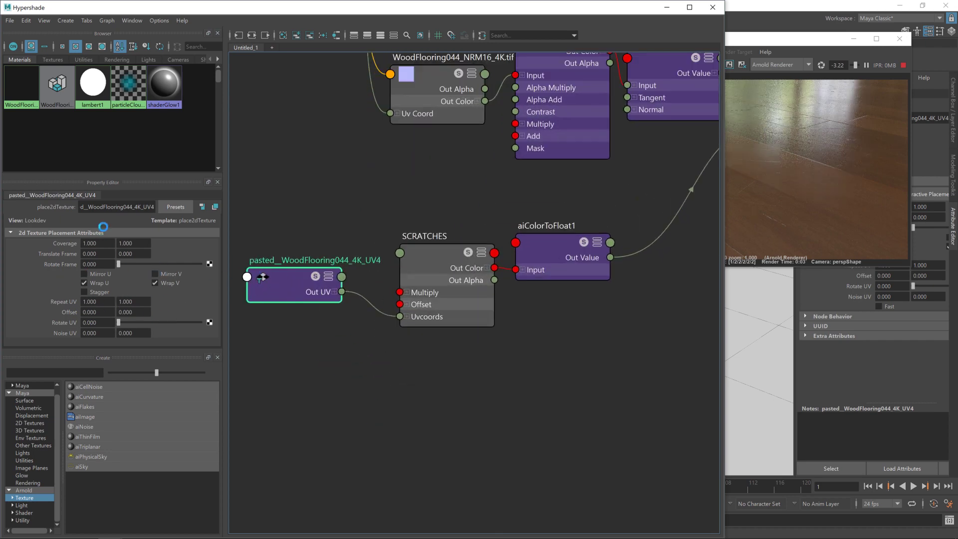
- Rename the placement node to SCRATCHES_Scale
double_click(120, 207)
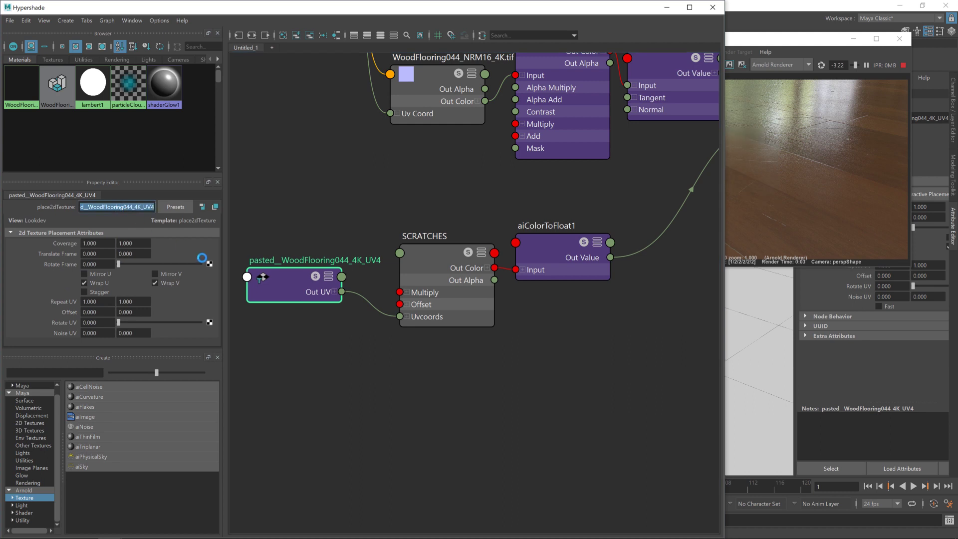
type("SCRATCHES_")
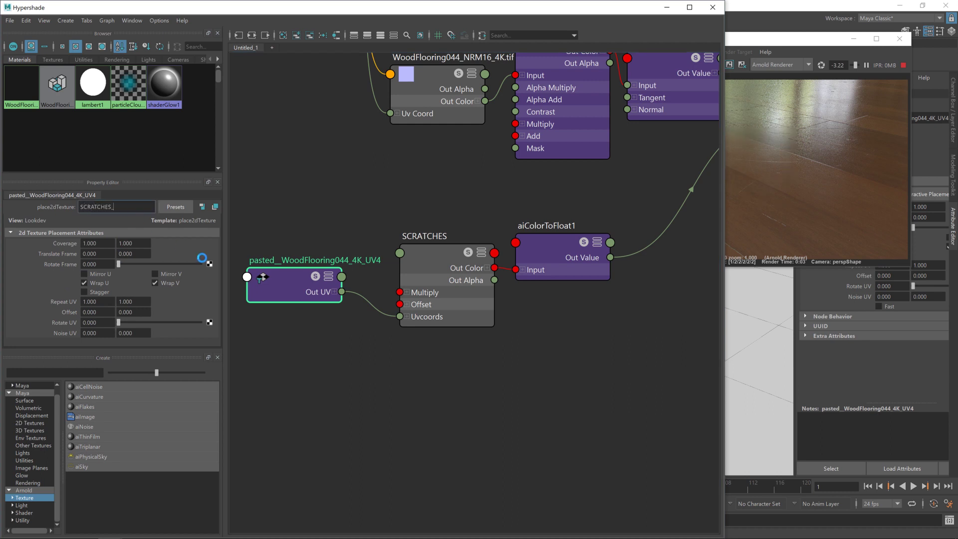
type("Scale")
key("Return")
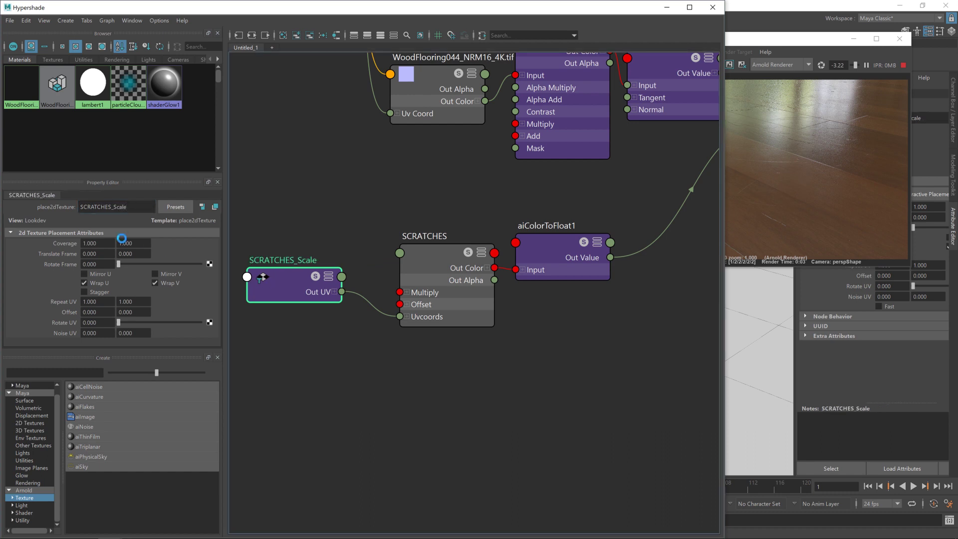
- Try a Repeat UV of 3 × 3 and check the render preview
left_click(91, 301)
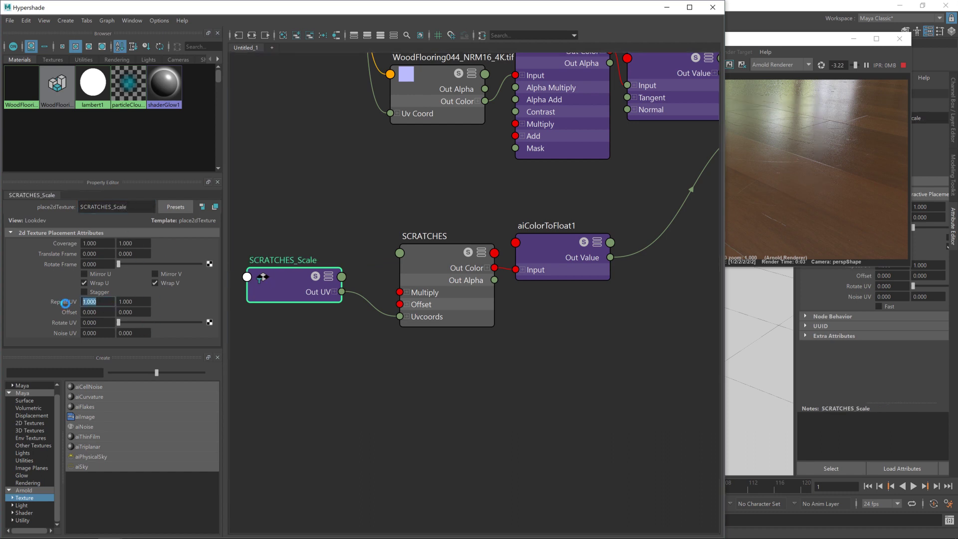
type("3")
key("Tab")
type("3")
key("Return")
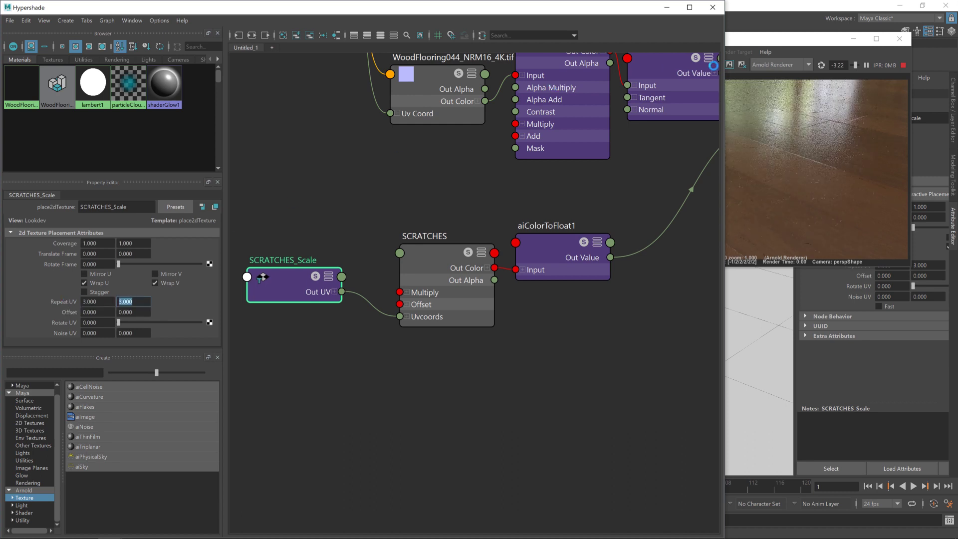
left_click(775, 44)
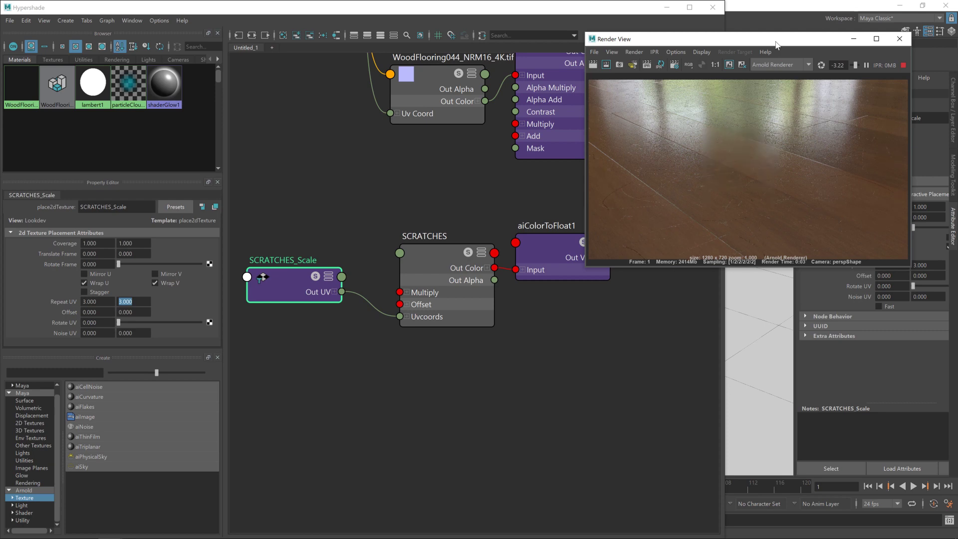
- Change Repeat UV to 2.5 × 2.5, then select the SCRATCHES texture node
left_click(103, 301)
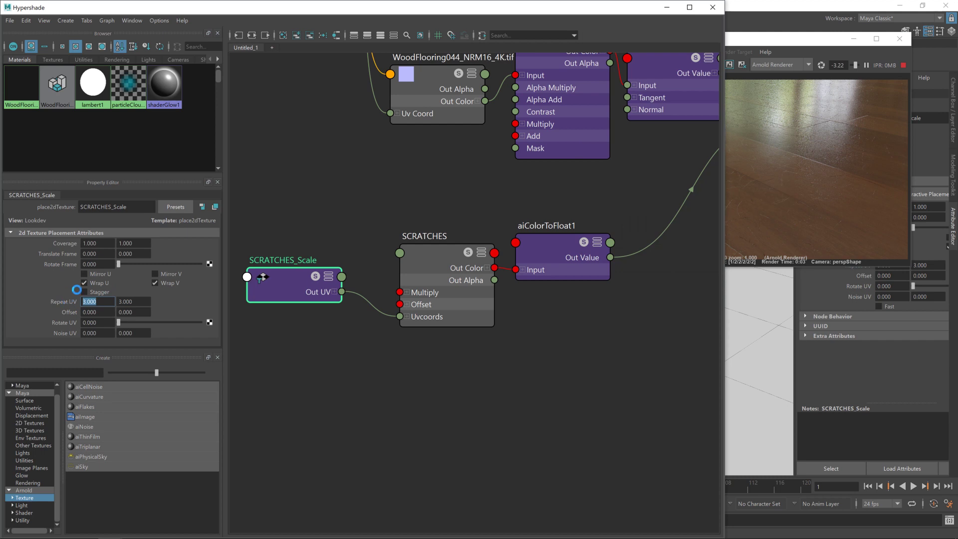
type("2.5")
key("Tab")
type("2.5")
key("Return")
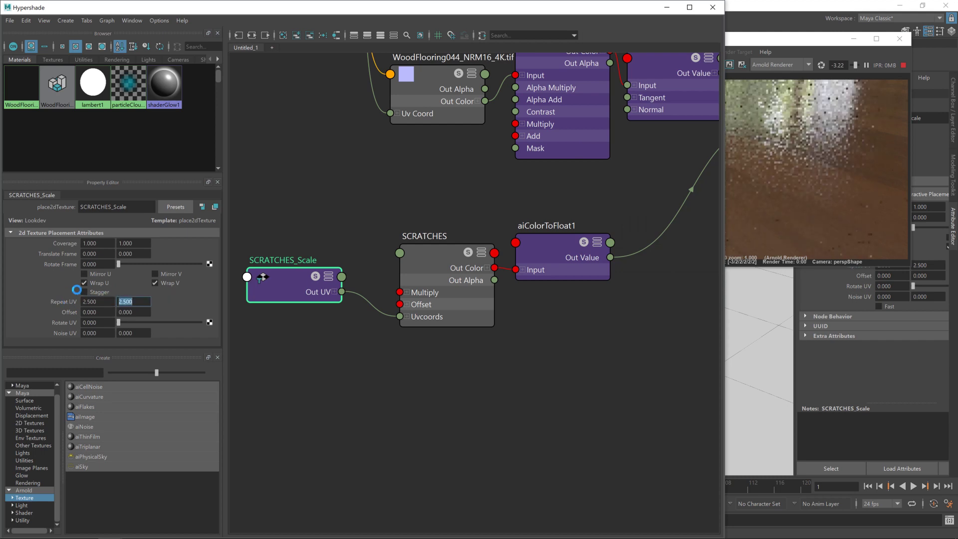
left_click(412, 265)
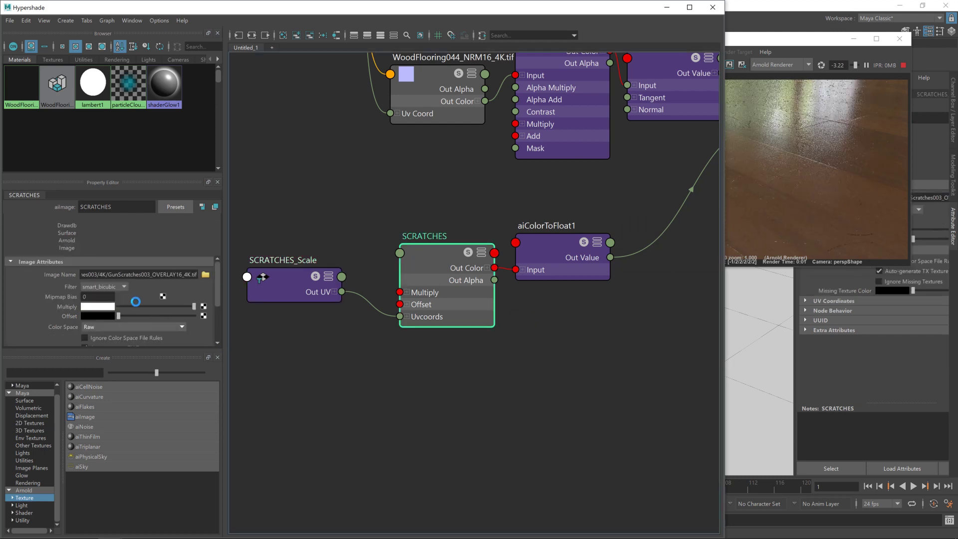
- Set the SCRATCHES_Add bump node's Bump Height to -0.005
scroll(144, 300, "down", 1)
scroll(145, 300, "down", 2)
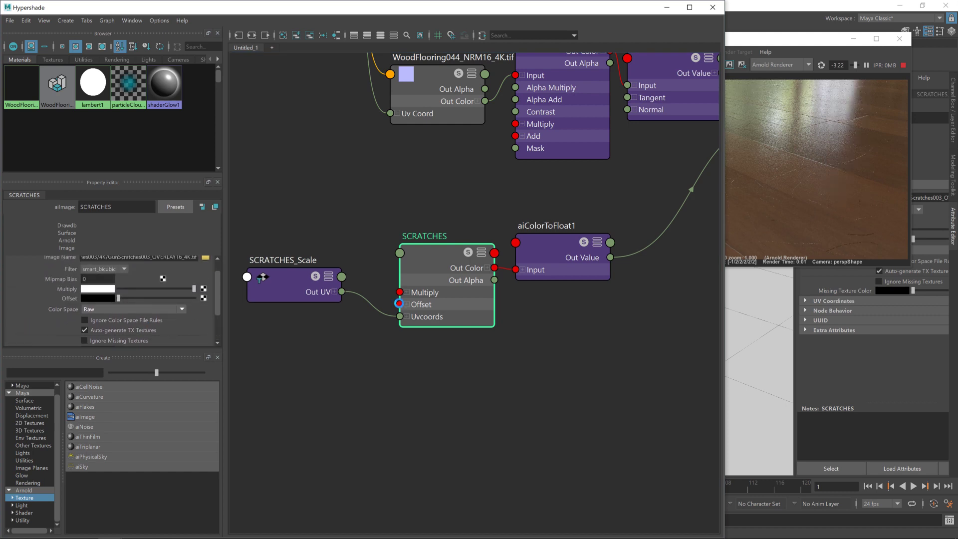
middle_click_drag(632, 182, 343, 267, "alt")
left_click(498, 186)
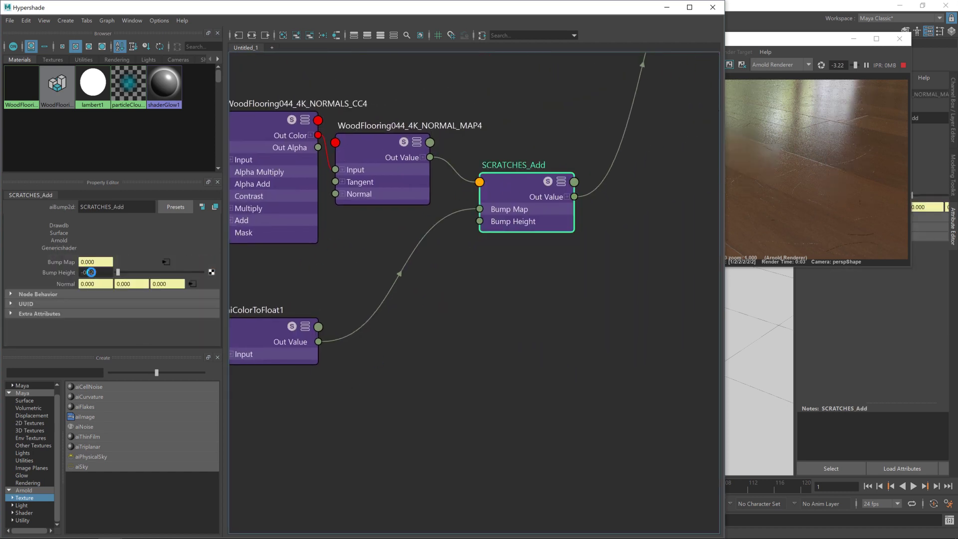
left_click_drag(91, 273, 102, 272)
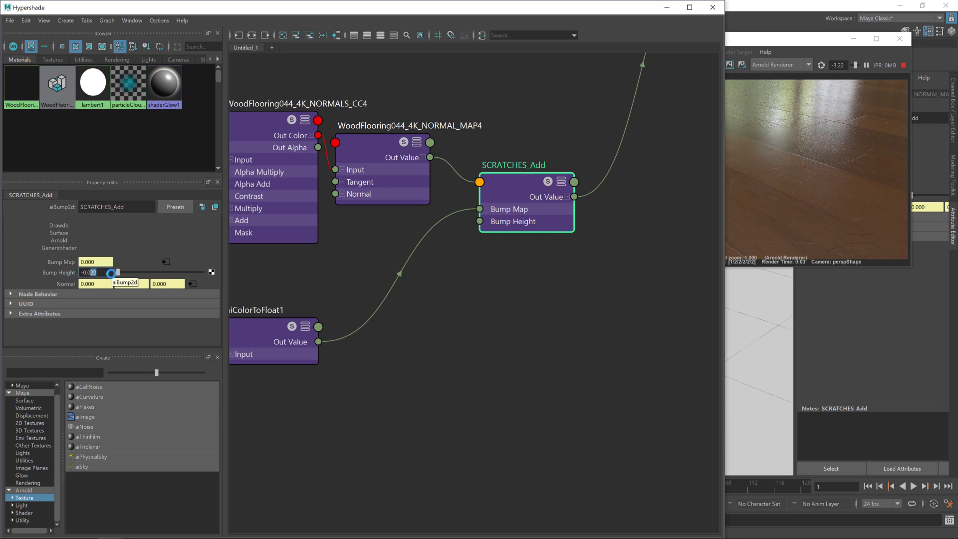
type("05")
key("Return")
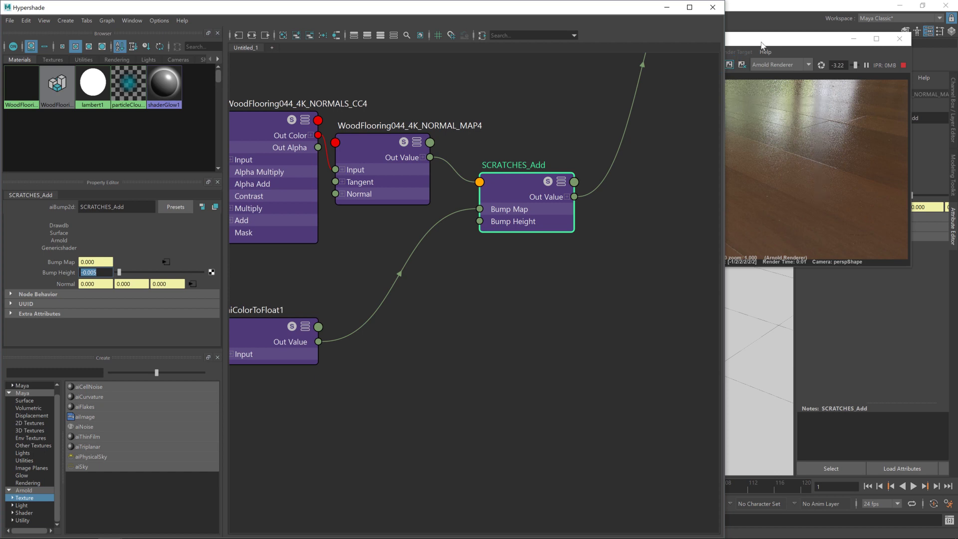
- Review the render preview, then close the Render View and node editor windows
left_click(733, 150)
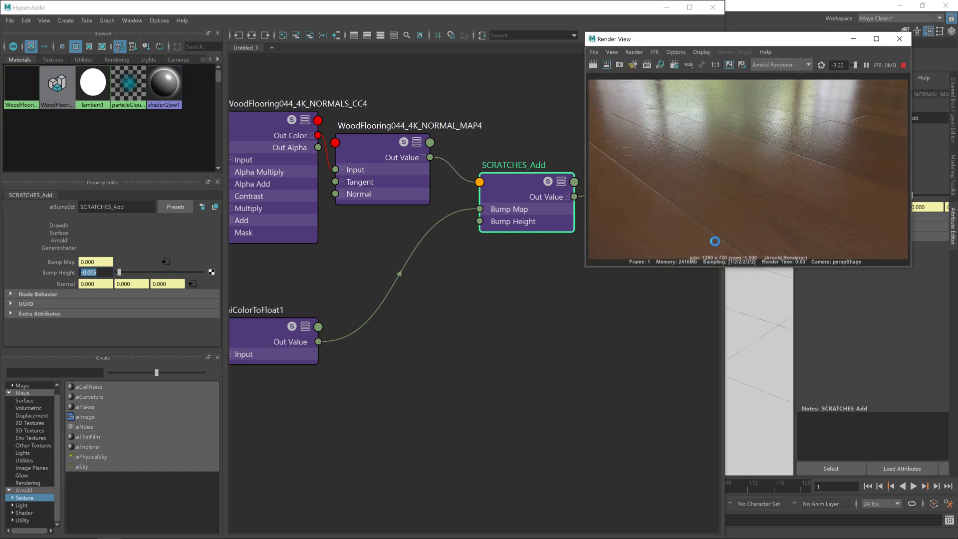
left_click(901, 44)
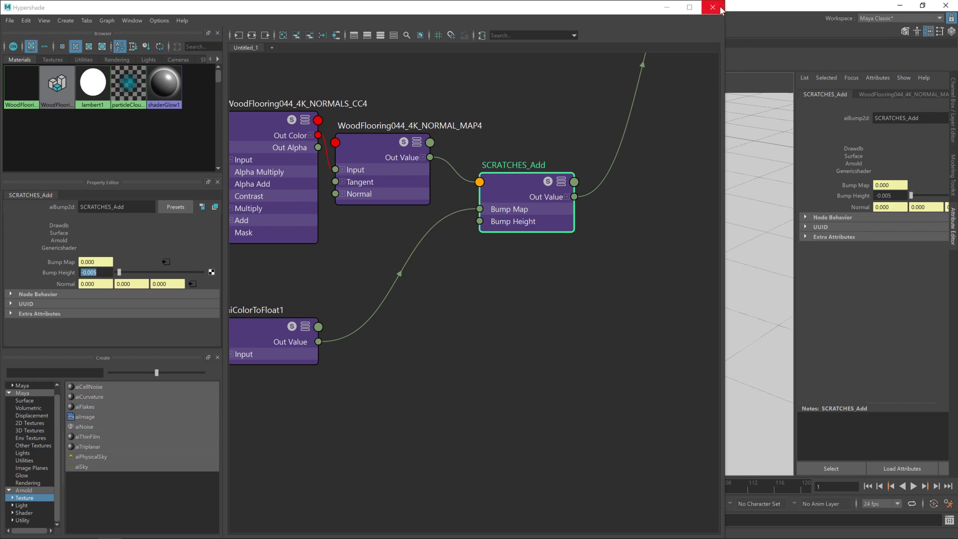
left_click(721, 8)
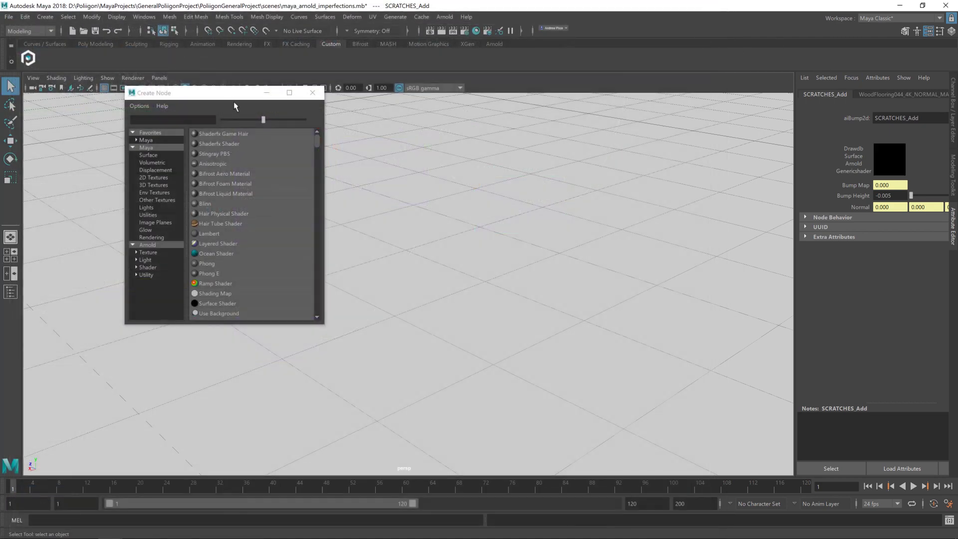
- Close the Create Node window and set the render Image Size preset to HD_1080 (1920 x 1080)
left_click(313, 92)
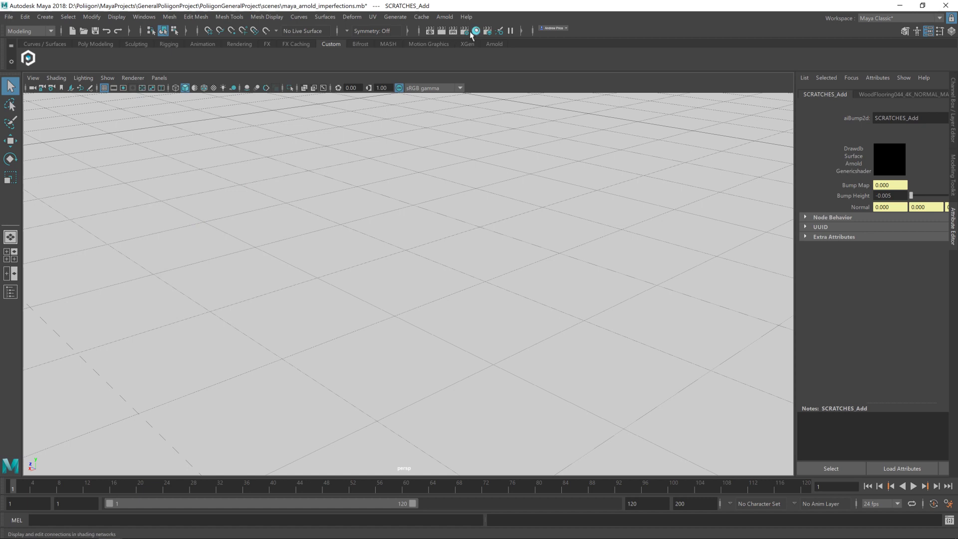
left_click(464, 31)
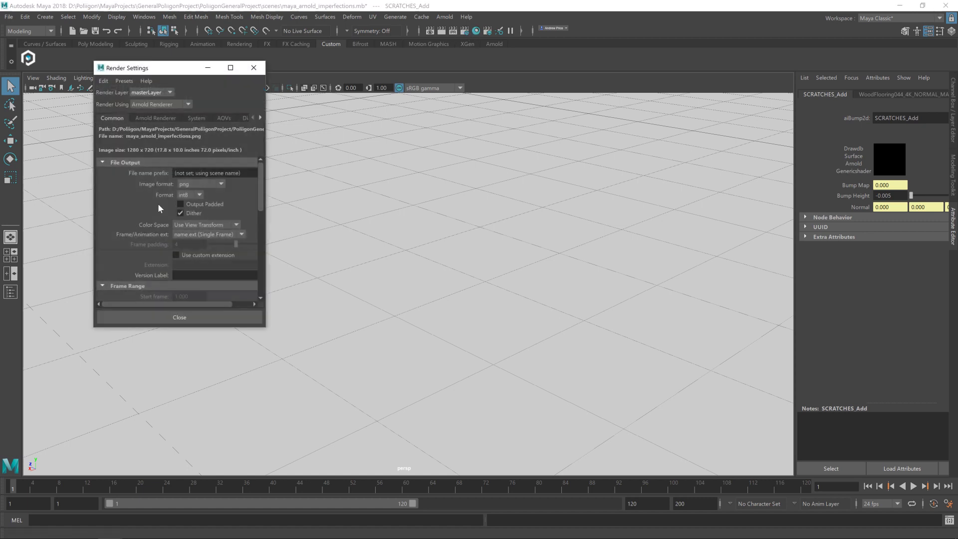
scroll(190, 251, "down", 3)
scroll(189, 251, "up", 3)
scroll(190, 250, "down", 6)
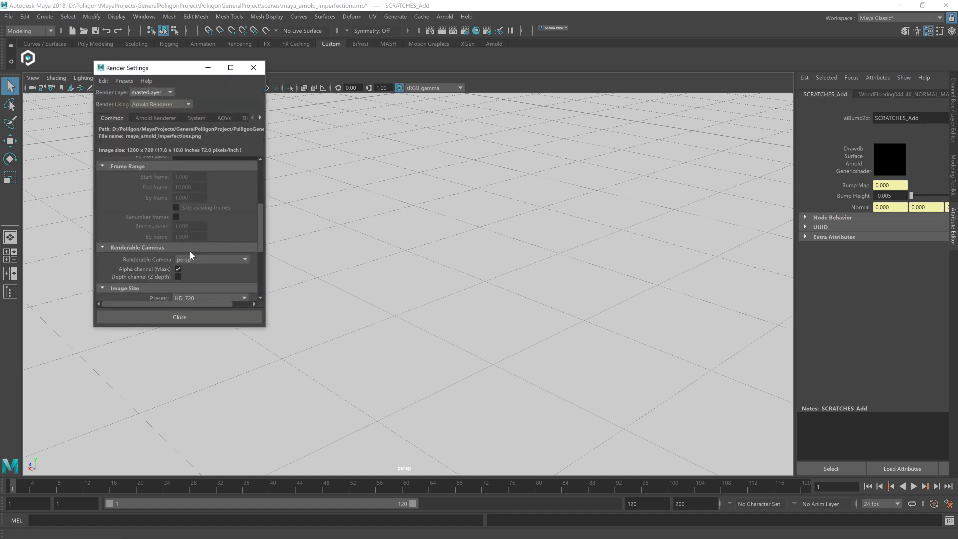
left_click(192, 220)
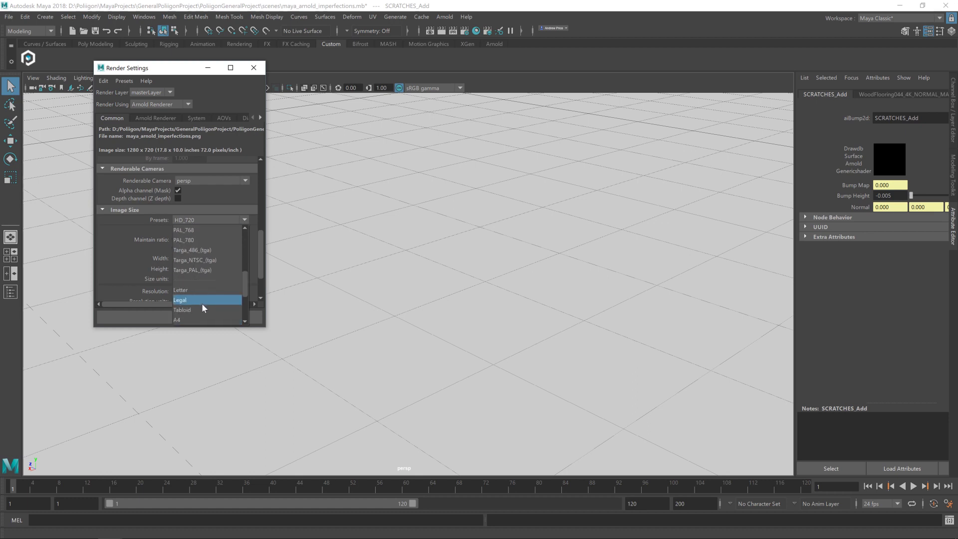
scroll(197, 289, "down", 2)
left_click(193, 259)
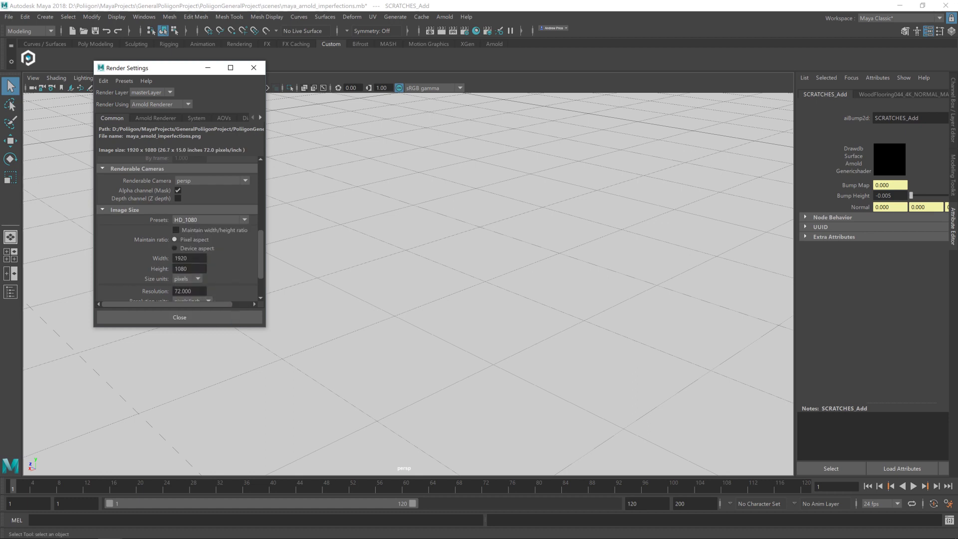
left_click(254, 68)
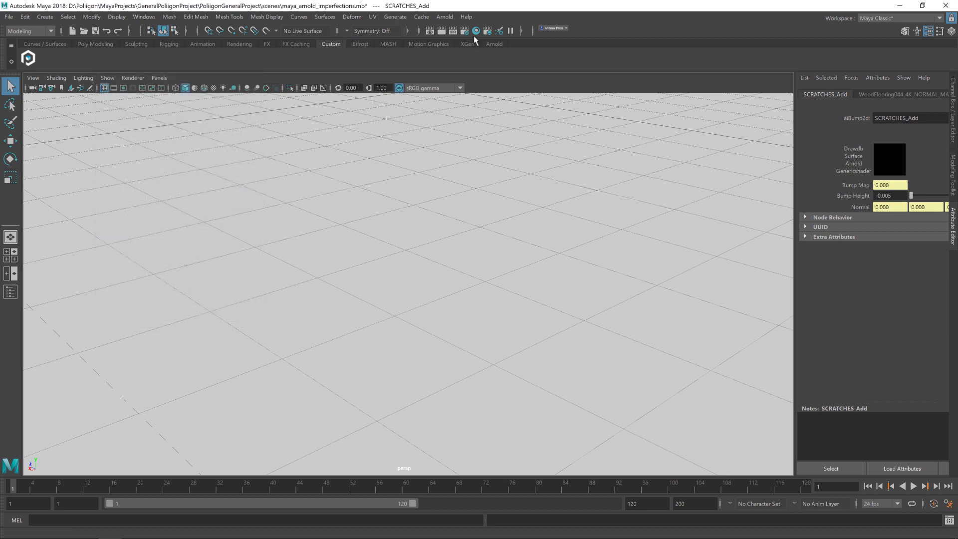